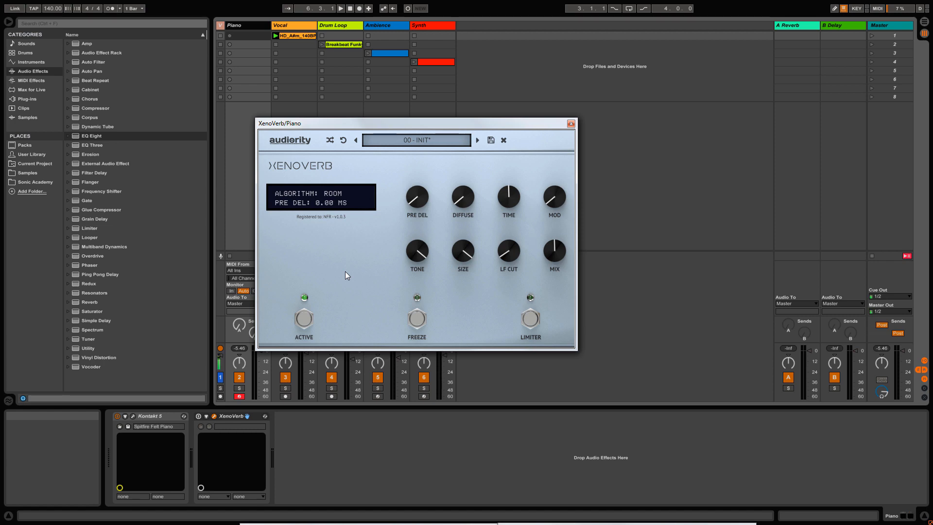
# Step: Randomize the XenoVerb parameters several times in a row to produce different algorithm and knob combinations
pyautogui.moveTo(433, 122); pyautogui.dragTo(434, 138)
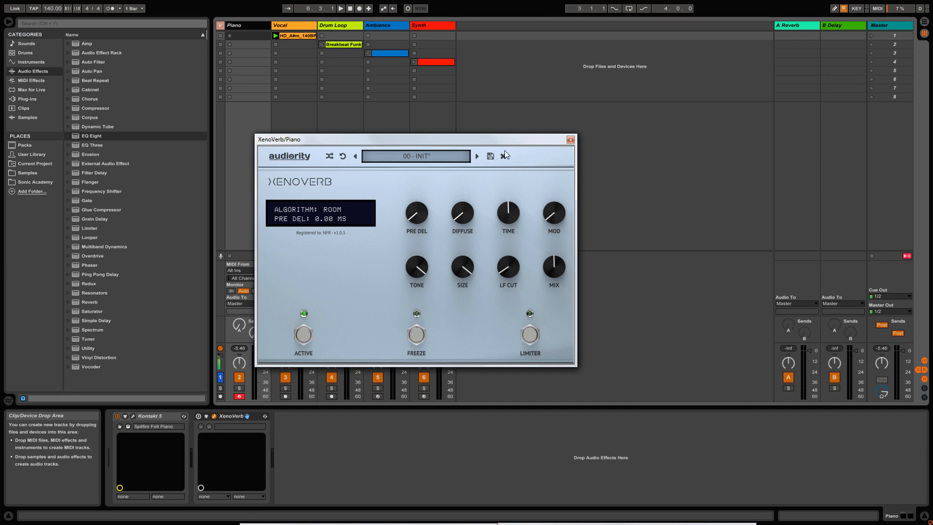
pyautogui.click(329, 156)
pyautogui.click(330, 157)
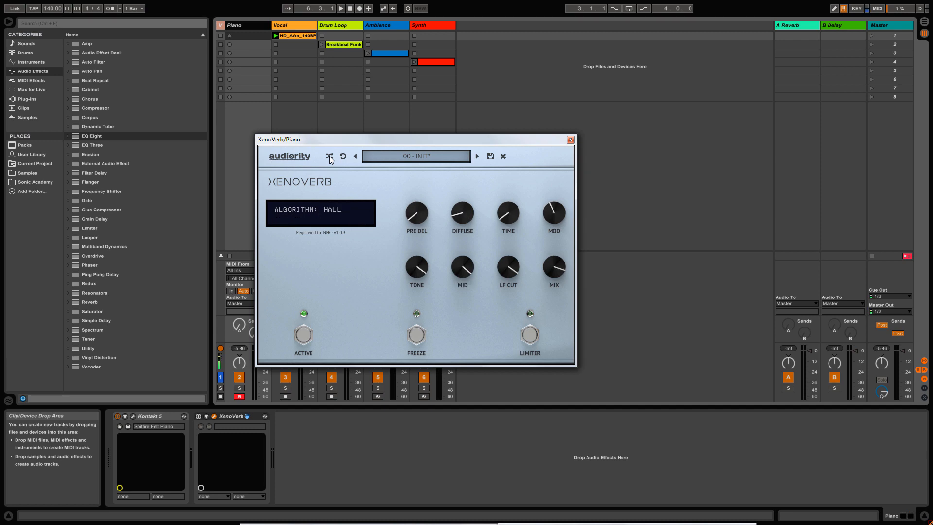
pyautogui.click(330, 156)
pyautogui.click(329, 156)
pyautogui.click(330, 157)
pyautogui.click(330, 157)
pyautogui.click(330, 157)
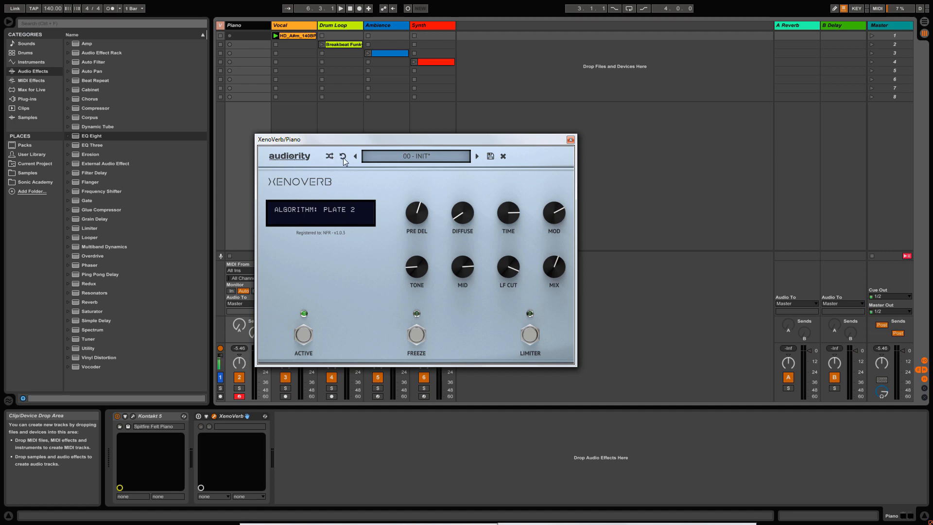
# Step: Reset the randomized program to its last saved version and confirm the reset
pyautogui.click(343, 157)
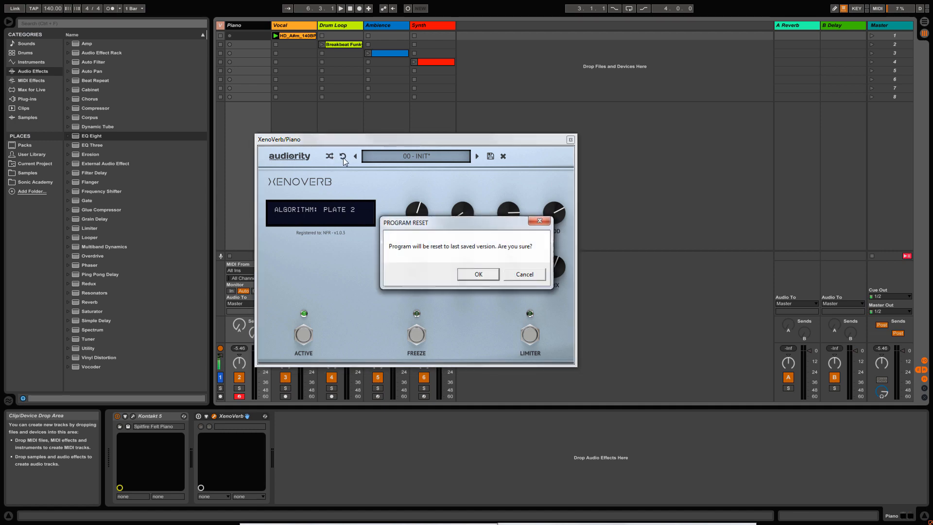
pyautogui.moveTo(469, 224); pyautogui.dragTo(450, 196)
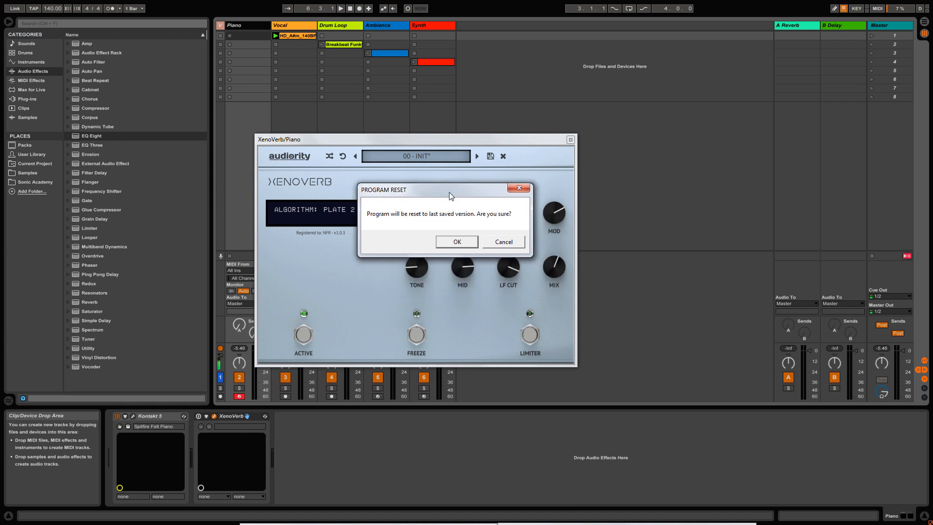
pyautogui.click(456, 243)
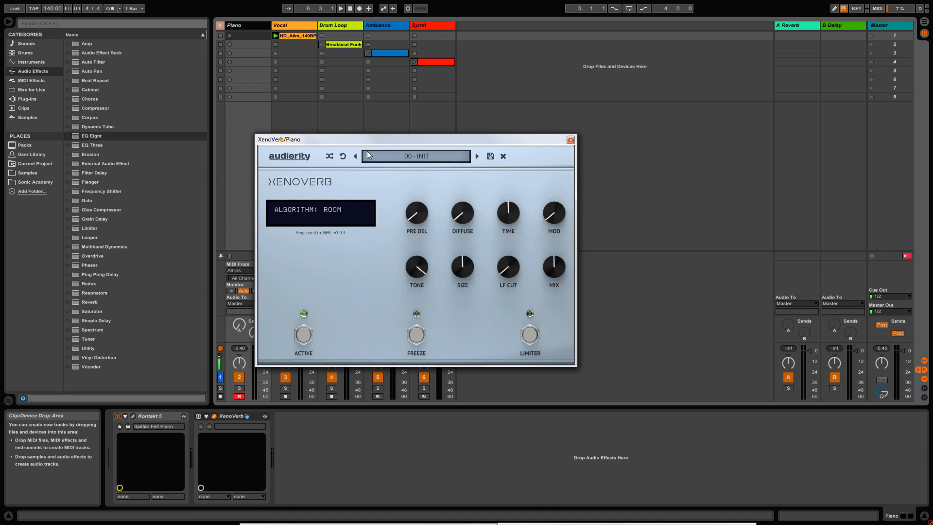
# Step: Examine the factory preset categories and the presets they contain without loading any
pyautogui.click(423, 156)
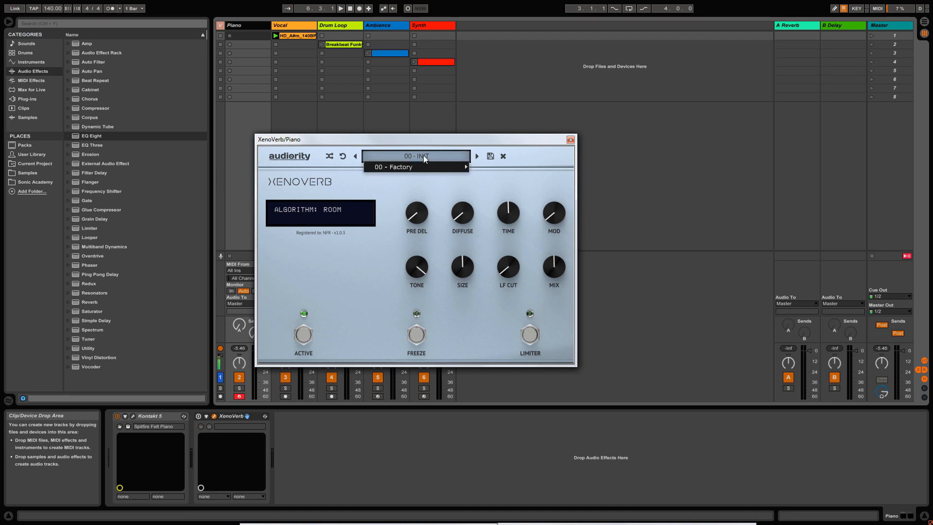
pyautogui.moveTo(423, 164)
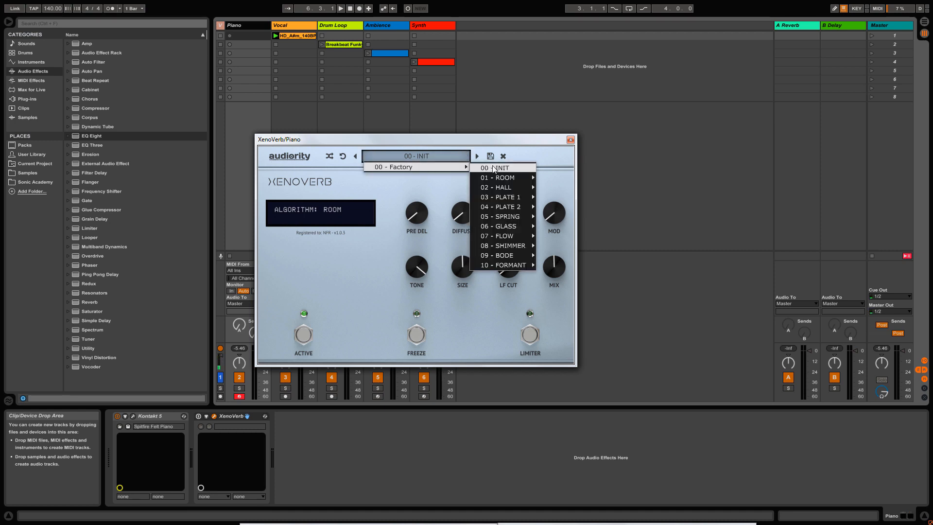
pyautogui.moveTo(502, 177)
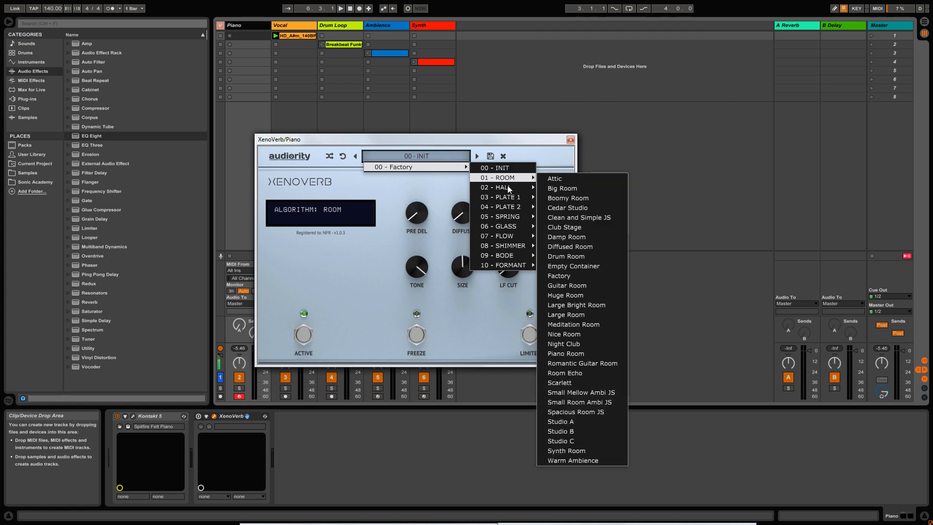
pyautogui.moveTo(510, 200)
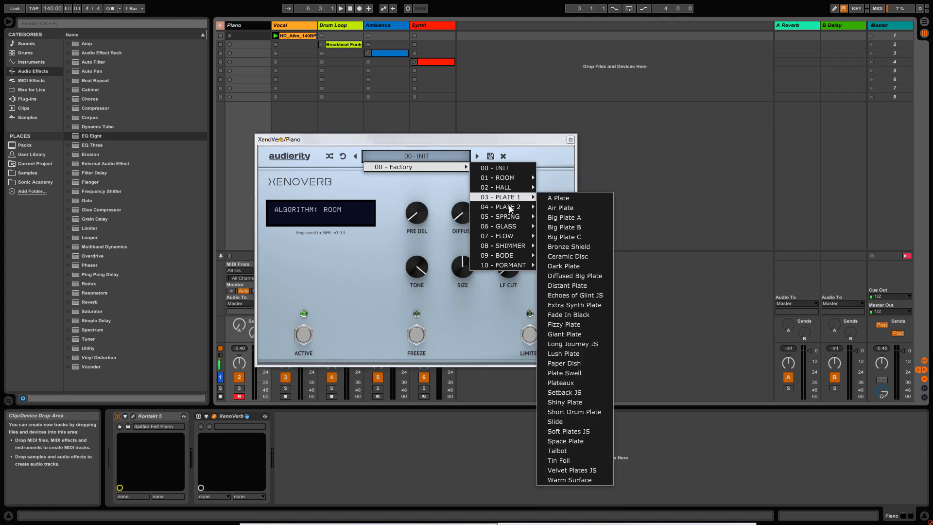
pyautogui.moveTo(514, 223)
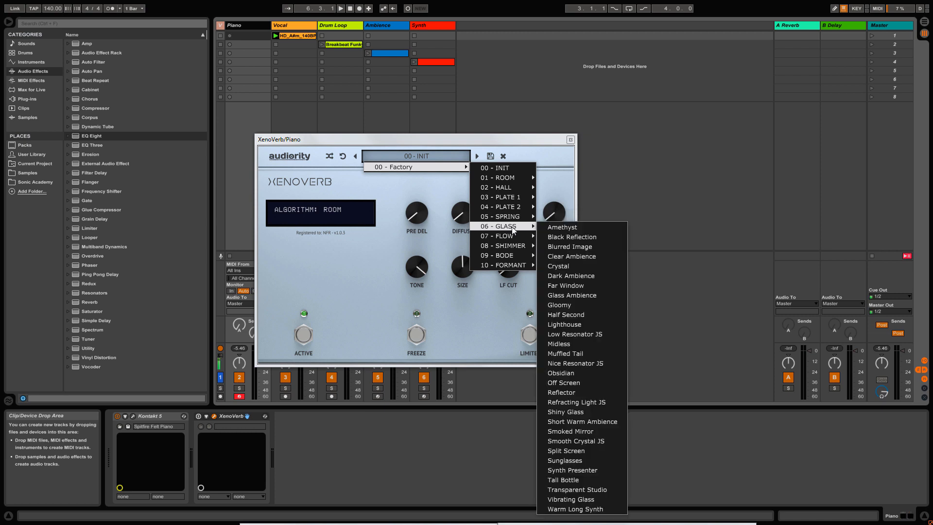
pyautogui.click(471, 141)
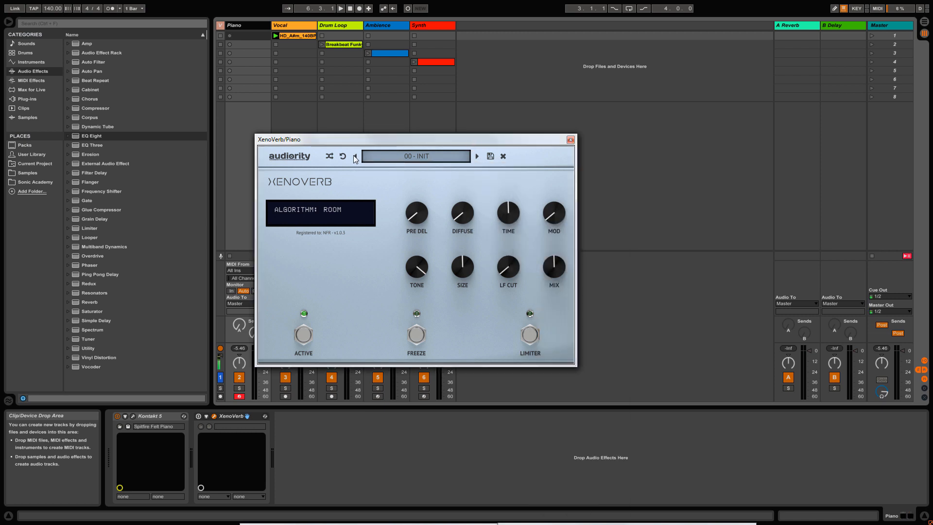
# Step: Advance one by one through the factory room presets as far as Club Stage
pyautogui.click(477, 156)
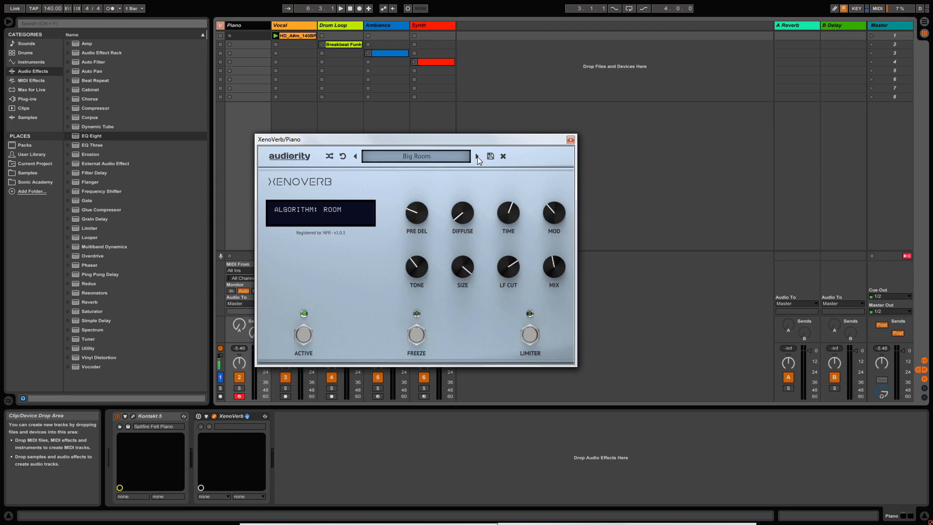
pyautogui.click(477, 156)
pyautogui.click(477, 156)
# Step: Reset the Club Stage program to its saved version and load the factory preset 00 - INIT
pyautogui.click(342, 154)
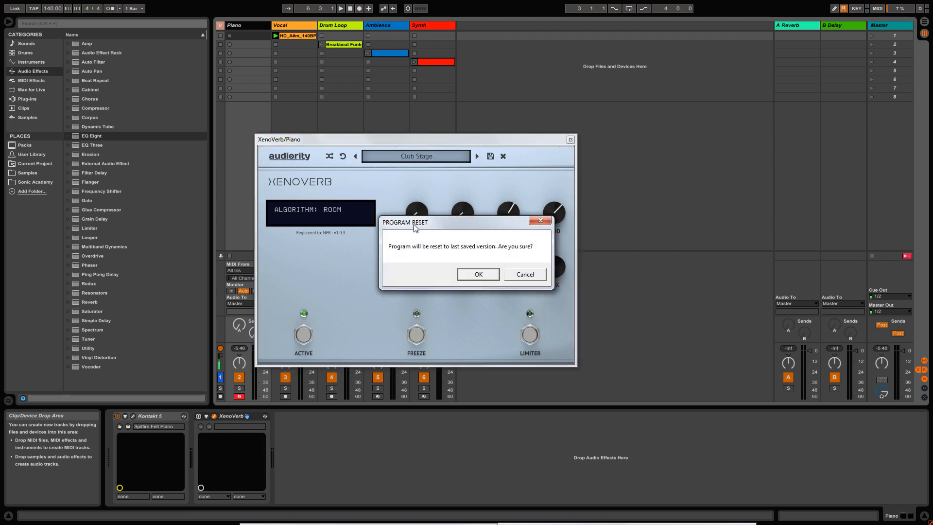
pyautogui.click(480, 275)
pyautogui.click(410, 156)
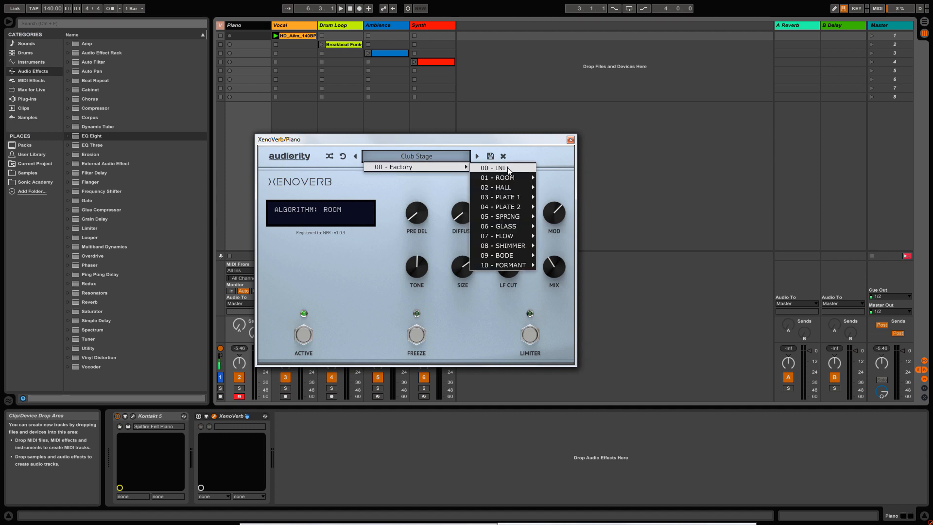
pyautogui.click(479, 166)
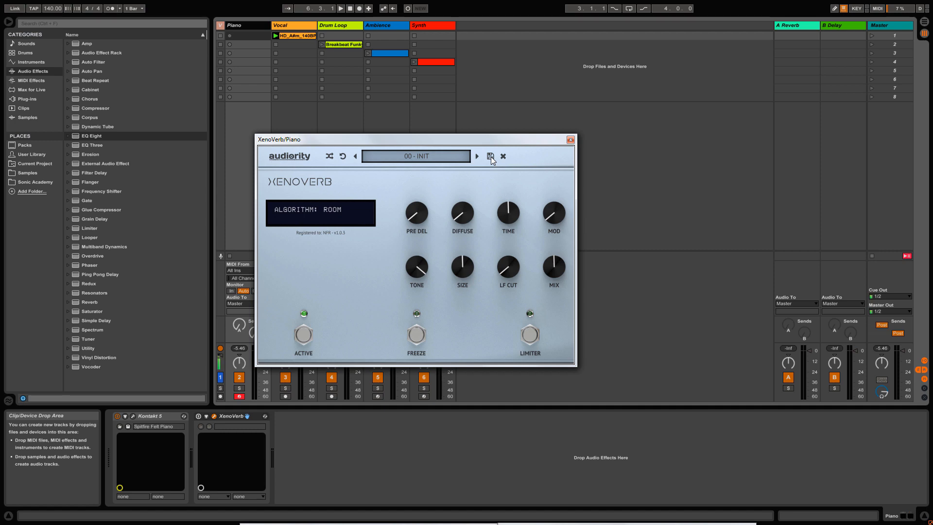
# Step: View the preset saving dialog and cancel it, and check the available reverb algorithms without changing the selection
pyautogui.click(491, 156)
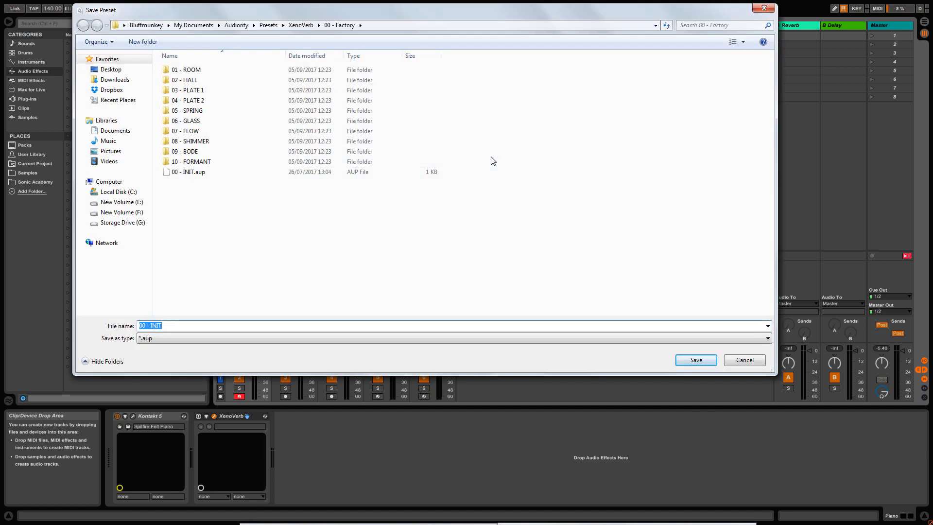
pyautogui.click(751, 363)
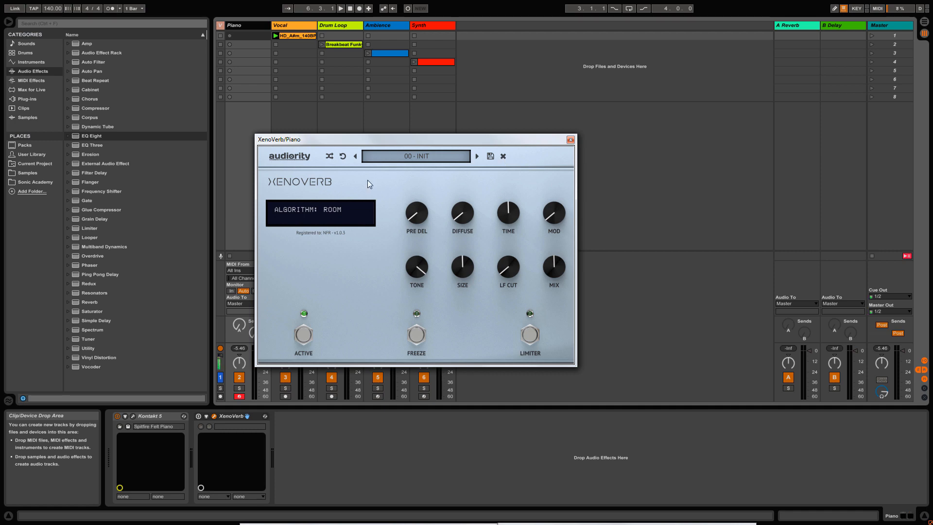
pyautogui.click(317, 211)
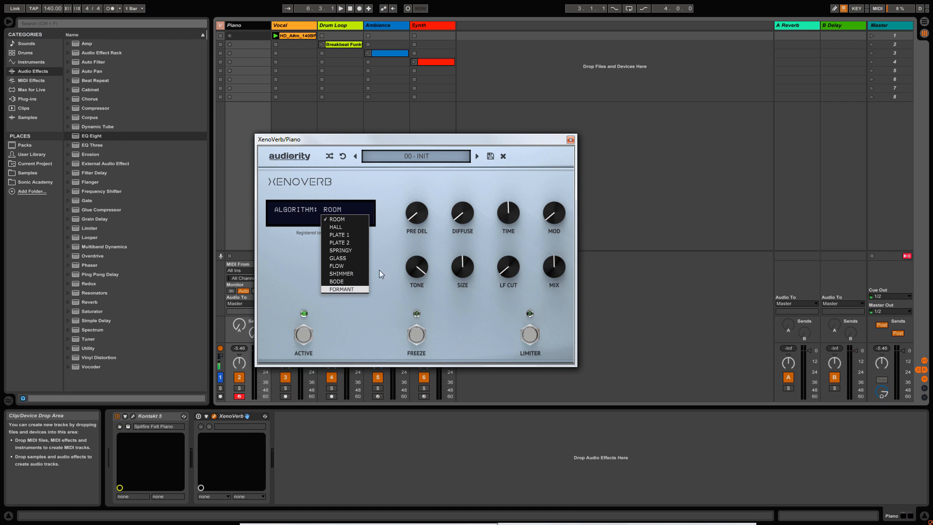
pyautogui.click(387, 246)
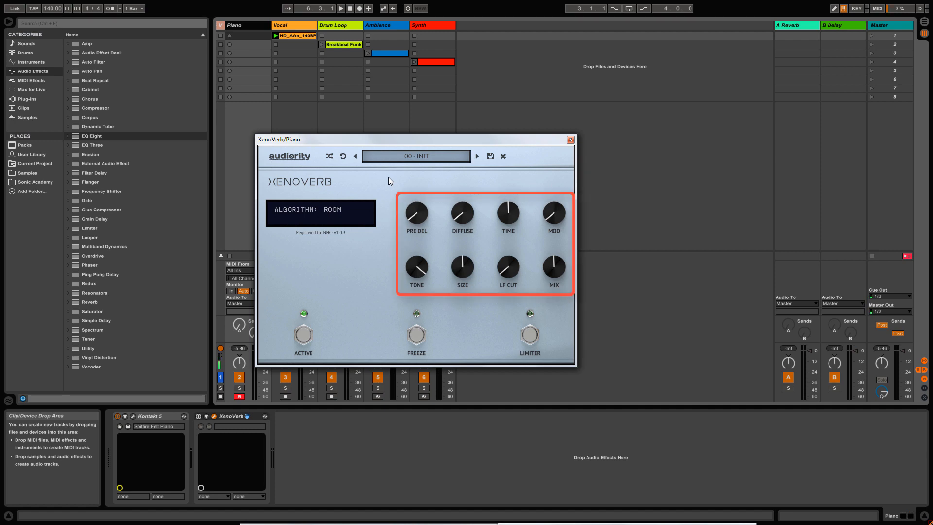
# Step: Switch the Active footswitch off and on twice, and turn the Limiter on and off
pyautogui.click(304, 335)
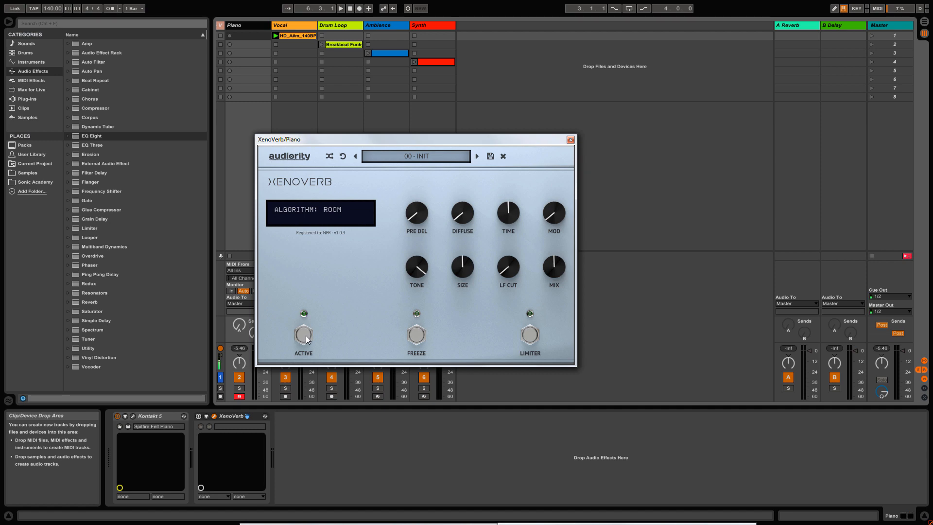
pyautogui.click(304, 335)
pyautogui.click(305, 336)
pyautogui.click(306, 337)
pyautogui.click(531, 335)
pyautogui.click(530, 335)
# Step: Try out the Pre Del, Time and Mod controls of the Room algorithm at different values
pyautogui.moveTo(518, 138); pyautogui.dragTo(503, 135)
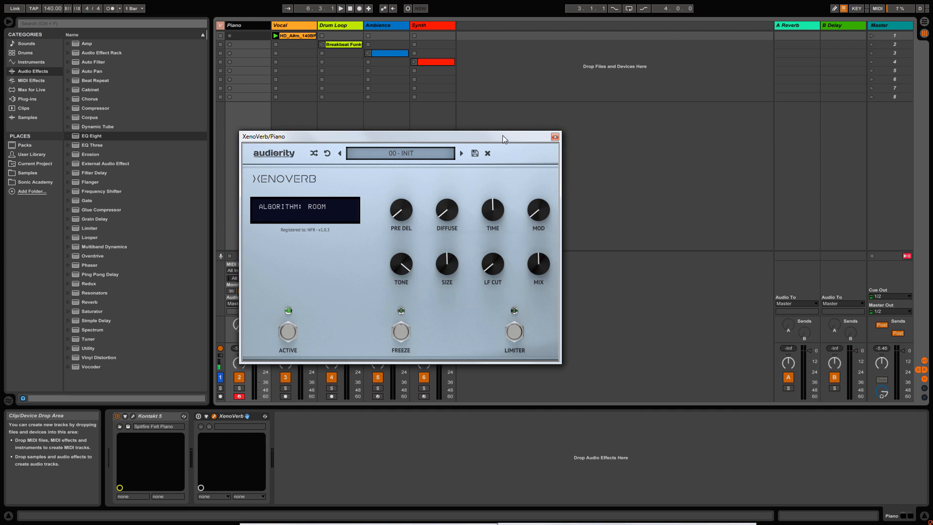
pyautogui.moveTo(404, 215); pyautogui.dragTo(431, 217)
pyautogui.moveTo(495, 211); pyautogui.dragTo(481, 257)
pyautogui.moveTo(537, 212); pyautogui.dragTo(538, 150)
pyautogui.moveTo(540, 208); pyautogui.dragTo(546, 215)
pyautogui.moveTo(543, 168); pyautogui.dragTo(543, 186)
# Step: Try out the Tone and Mix controls, and reset Mix to 50 %
pyautogui.moveTo(400, 266)
pyautogui.mouseDown()
pyautogui.moveTo(395, 340)
pyautogui.moveTo(401, 260)
pyautogui.mouseUp()
pyautogui.moveTo(401, 288); pyautogui.dragTo(403, 265)
pyautogui.moveTo(538, 265); pyautogui.dragTo(523, 176)
pyautogui.doubleClick(542, 263)
# Step: Raise Time to 65 % and toggle its parameter lock, leaving the Time parameter locked
pyautogui.rightClick(400, 210)
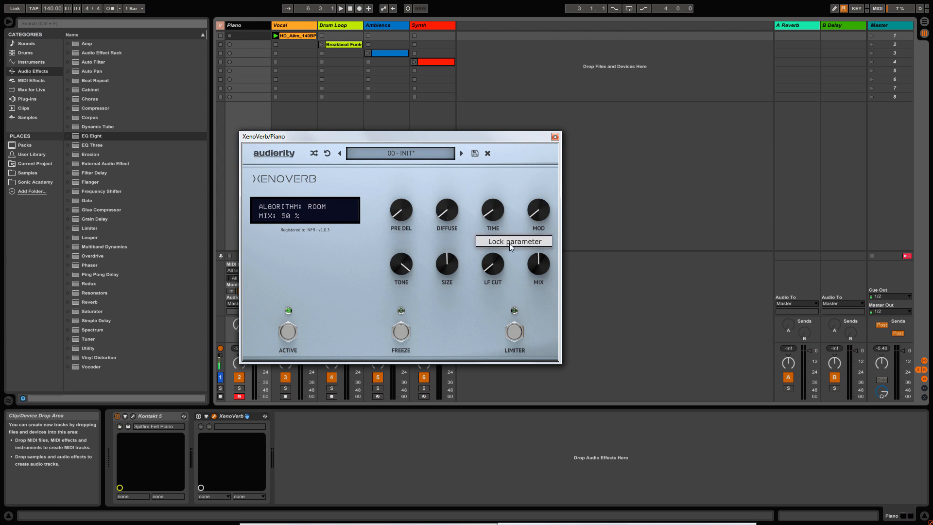
pyautogui.click(509, 241)
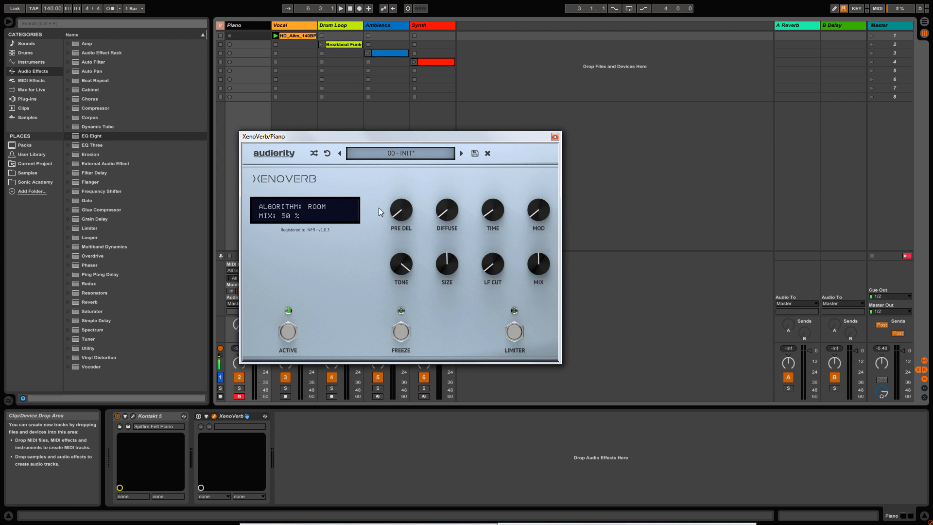
pyautogui.moveTo(490, 213); pyautogui.dragTo(483, 136)
pyautogui.rightClick(490, 212)
pyautogui.click(515, 241)
pyautogui.rightClick(494, 214)
pyautogui.click(512, 241)
# Step: Unlock the Time parameter and set Time to 0 %
pyautogui.rightClick(490, 208)
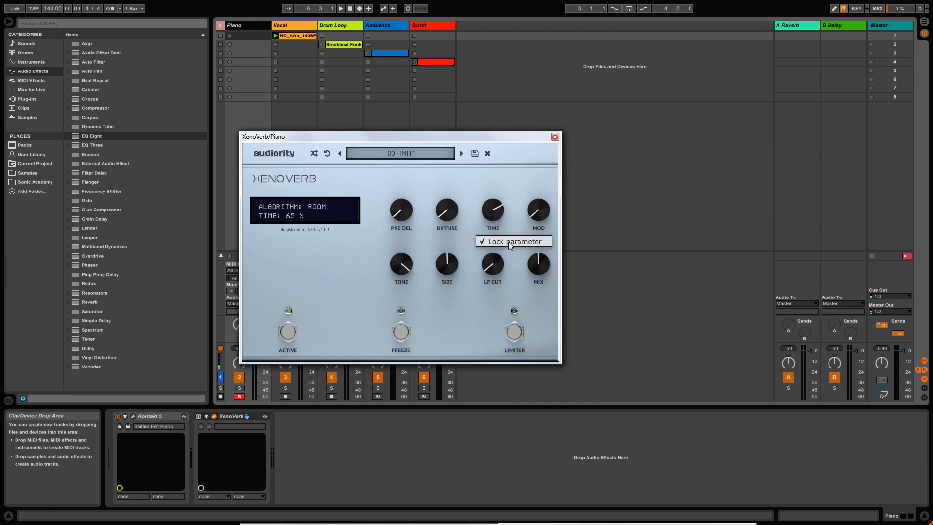
pyautogui.click(508, 241)
pyautogui.doubleClick(494, 217)
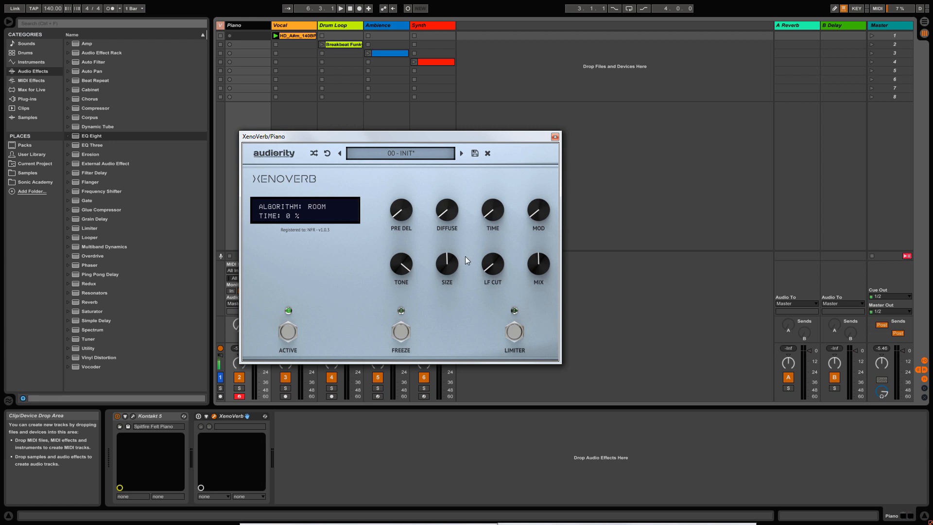
# Step: Keep the Room algorithm selected and try its Size and LF Cut controls, lowering Size to 0 %
pyautogui.click(296, 206)
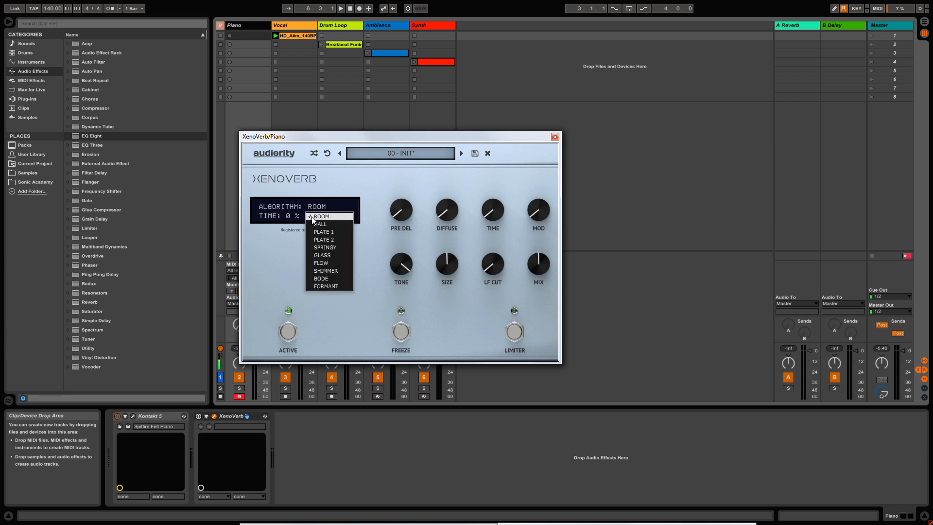
pyautogui.click(312, 217)
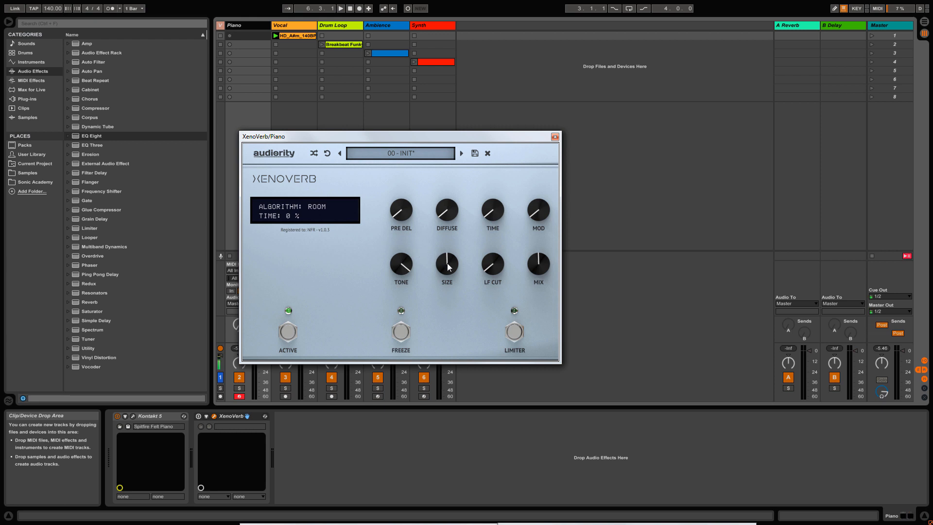
pyautogui.moveTo(448, 269)
pyautogui.mouseDown()
pyautogui.moveTo(443, 232)
pyautogui.moveTo(442, 283)
pyautogui.moveTo(441, 248)
pyautogui.moveTo(441, 274)
pyautogui.mouseUp()
pyautogui.moveTo(495, 270); pyautogui.dragTo(493, 229)
pyautogui.moveTo(491, 268); pyautogui.dragTo(439, 314)
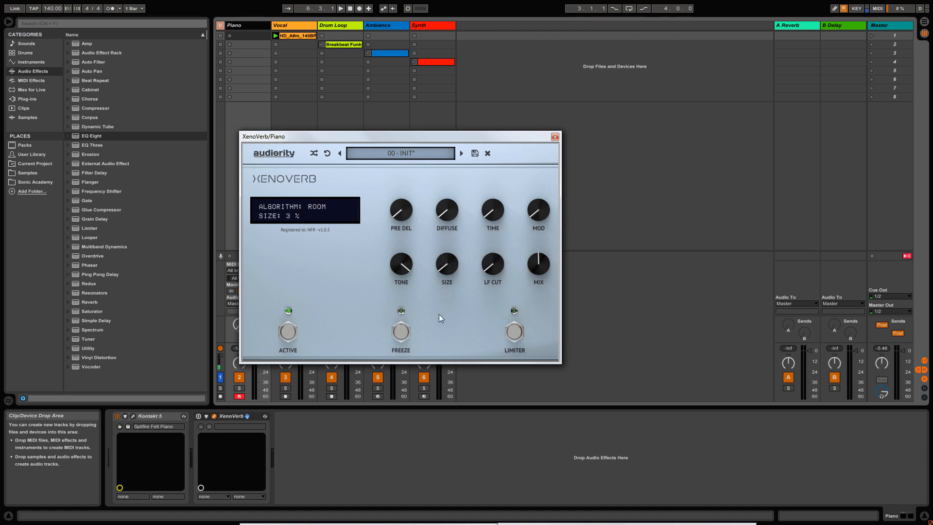
# Step: Switch the reverb algorithm to Hall and adjust its Mid gain to 0 dB
pyautogui.click(319, 209)
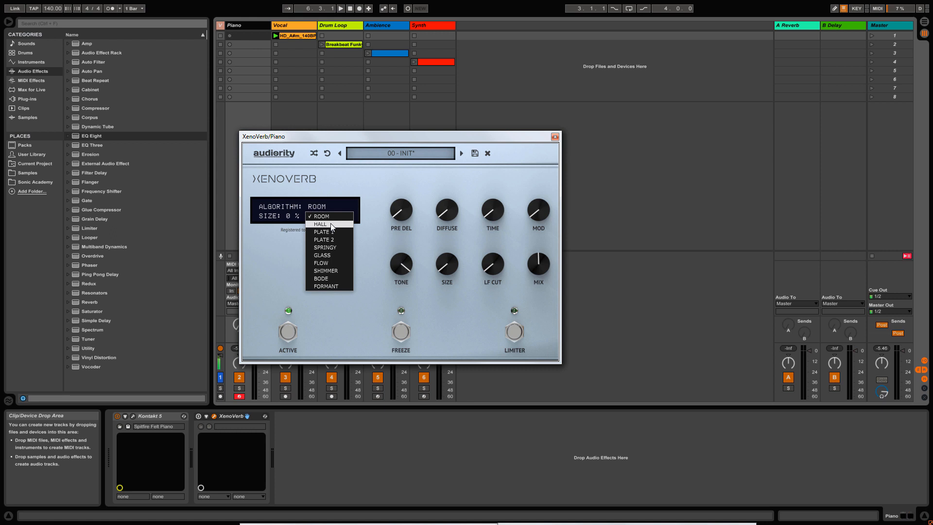
pyautogui.click(320, 224)
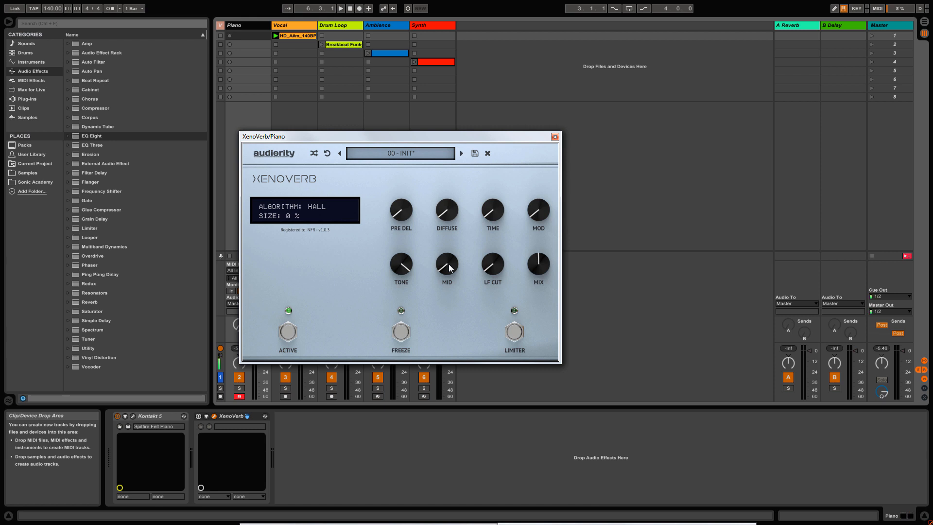
pyautogui.moveTo(450, 267)
pyautogui.mouseDown()
pyautogui.moveTo(445, 235)
pyautogui.moveTo(448, 273)
pyautogui.mouseUp()
pyautogui.moveTo(449, 265)
pyautogui.mouseDown()
pyautogui.moveTo(446, 212)
pyautogui.moveTo(439, 329)
pyautogui.moveTo(432, 183)
pyautogui.moveTo(451, 341)
pyautogui.moveTo(442, 188)
pyautogui.moveTo(454, 266)
pyautogui.mouseUp()
# Step: Change the reverb algorithm to Plate 1, to Plate 2 and finally to Springy
pyautogui.click(315, 208)
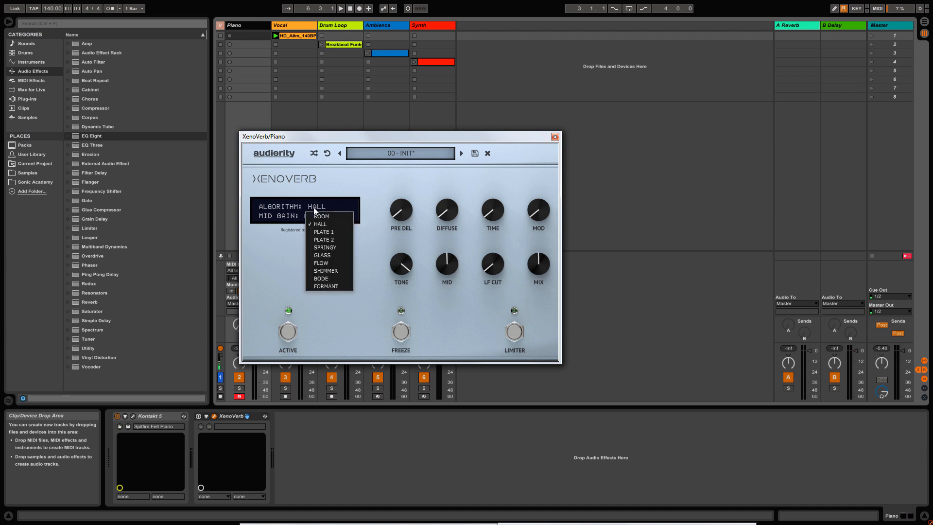
pyautogui.click(338, 232)
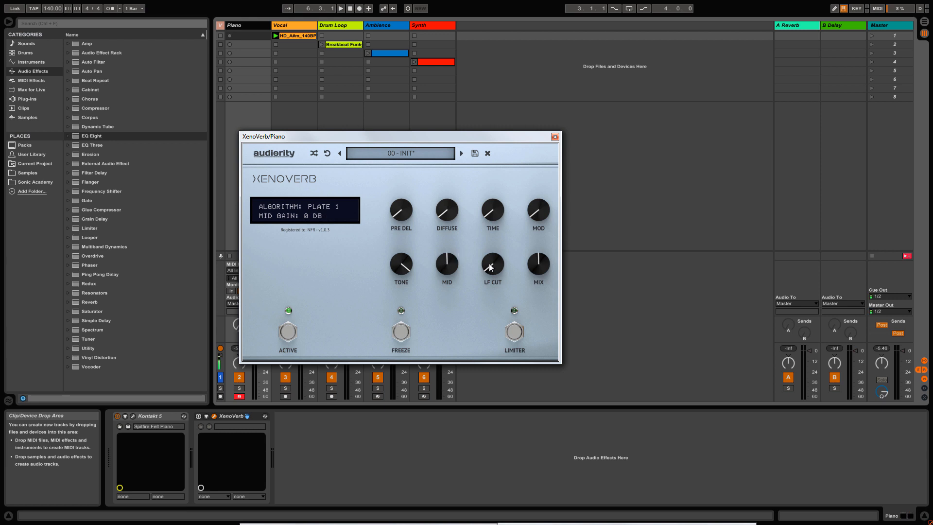
pyautogui.click(331, 208)
pyautogui.click(330, 240)
pyautogui.click(331, 208)
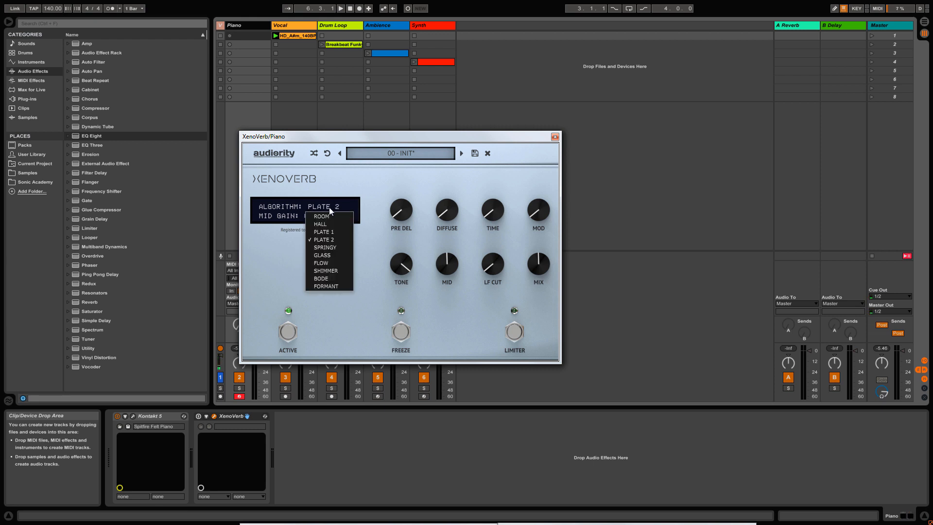
pyautogui.click(333, 247)
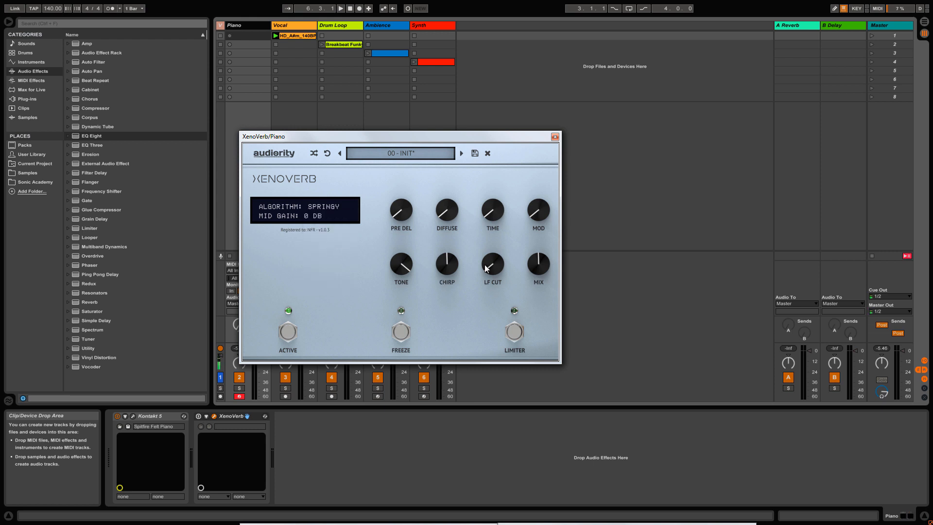
# Step: Try the Springy algorithm's Chirp control and return Chirp to 50 %
pyautogui.click(448, 263)
pyautogui.moveTo(448, 264); pyautogui.dragTo(490, 238)
pyautogui.click(448, 266)
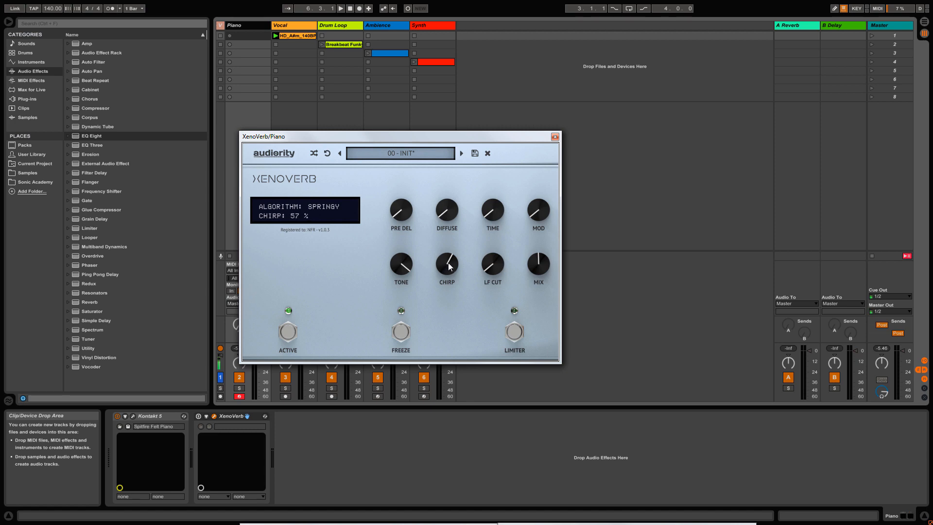
# Step: Switch the reverb algorithm to Glass and try its Mid and LF Cut controls
pyautogui.click(335, 206)
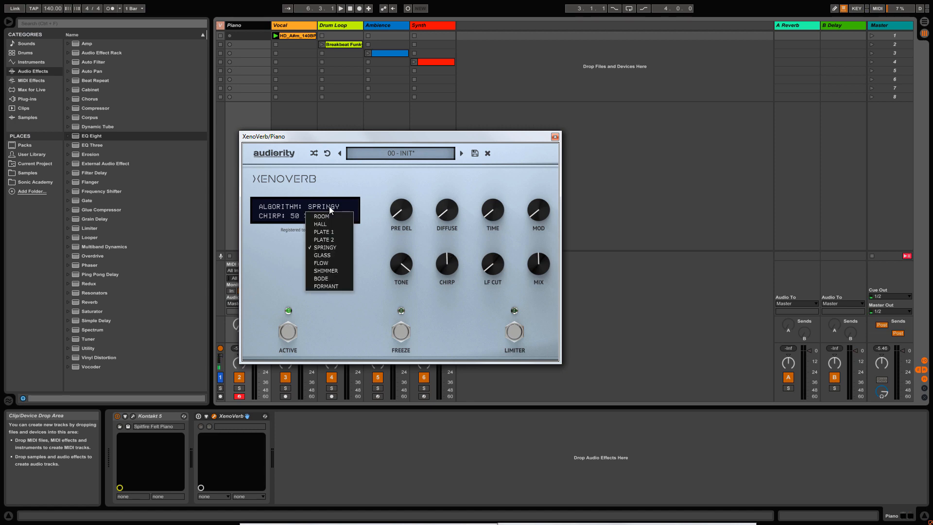
pyautogui.click(335, 257)
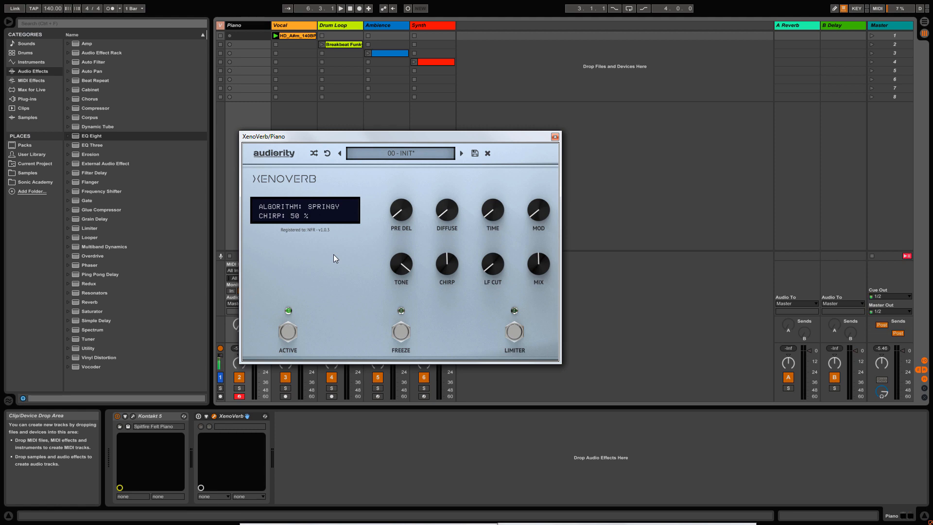
pyautogui.click(325, 205)
pyautogui.click(334, 259)
pyautogui.moveTo(449, 264); pyautogui.dragTo(489, 257)
# Step: Switch the reverb algorithm to Flow and try its Bloom and Mix controls
pyautogui.click(317, 206)
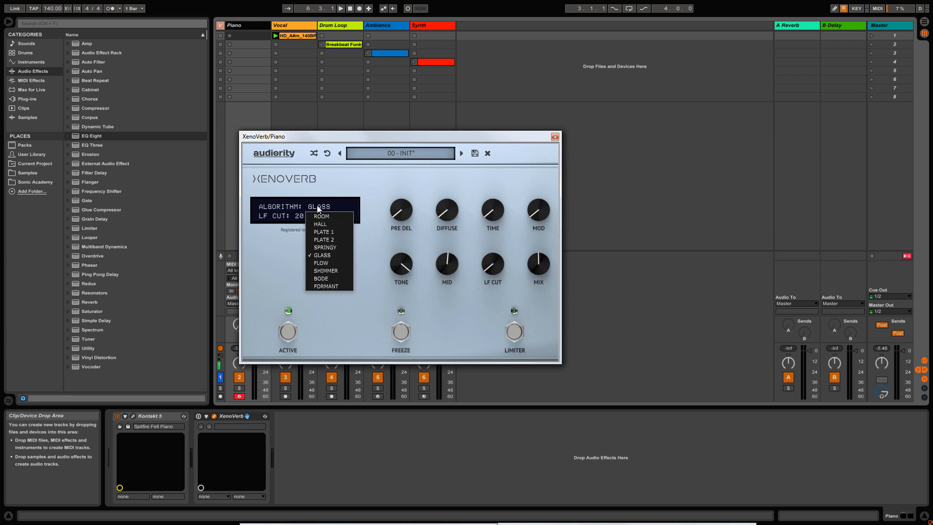
pyautogui.click(333, 265)
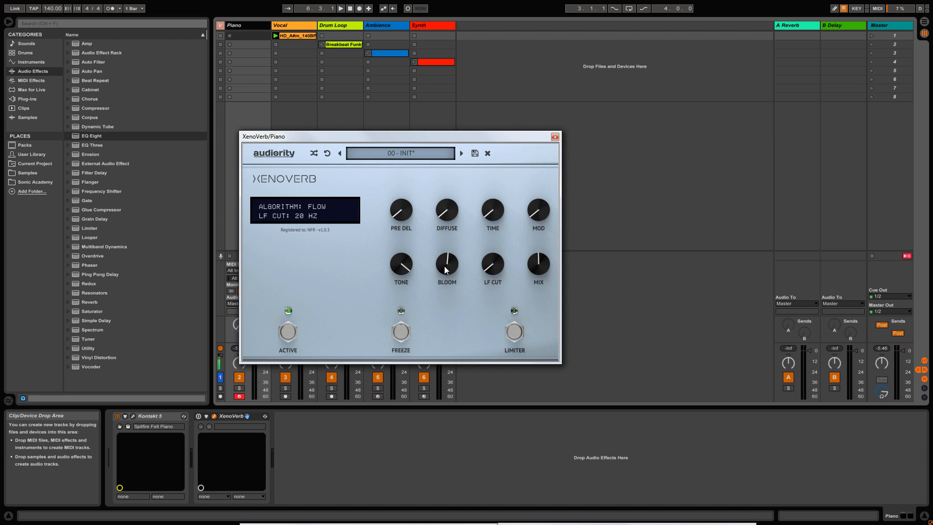
pyautogui.moveTo(445, 267)
pyautogui.mouseDown()
pyautogui.moveTo(441, 305)
pyautogui.moveTo(441, 266)
pyautogui.mouseUp()
pyautogui.moveTo(532, 267); pyautogui.dragTo(539, 266)
pyautogui.moveTo(447, 264)
pyautogui.mouseDown()
pyautogui.moveTo(441, 316)
pyautogui.moveTo(436, 238)
pyautogui.moveTo(443, 284)
pyautogui.moveTo(443, 257)
pyautogui.moveTo(443, 265)
pyautogui.mouseUp()
pyautogui.doubleClick(541, 262)
# Step: Switch the reverb algorithm to Shimmer and try Pitch A and Pitch B, with Pitch B set to 0 st
pyautogui.click(316, 209)
pyautogui.click(331, 267)
pyautogui.doubleClick(491, 265)
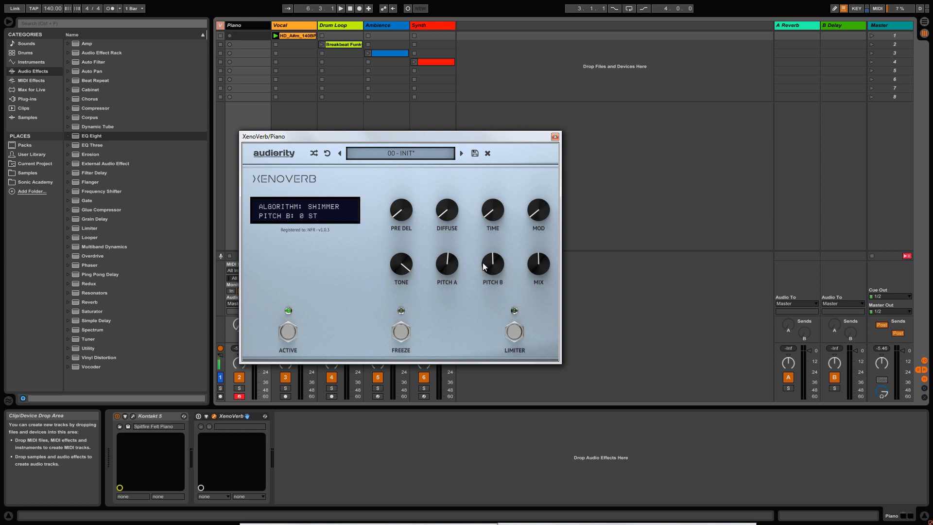
pyautogui.doubleClick(446, 264)
pyautogui.moveTo(448, 264); pyautogui.dragTo(491, 271)
# Step: Switch the reverb algorithm to Bode and adjust Freq and Band Mix, setting Band Mix to RM
pyautogui.click(302, 208)
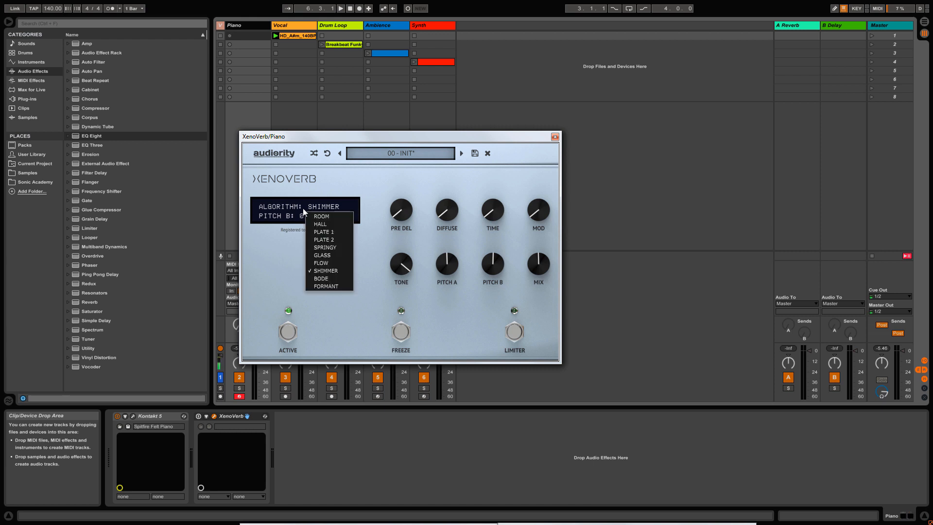
pyautogui.click(341, 280)
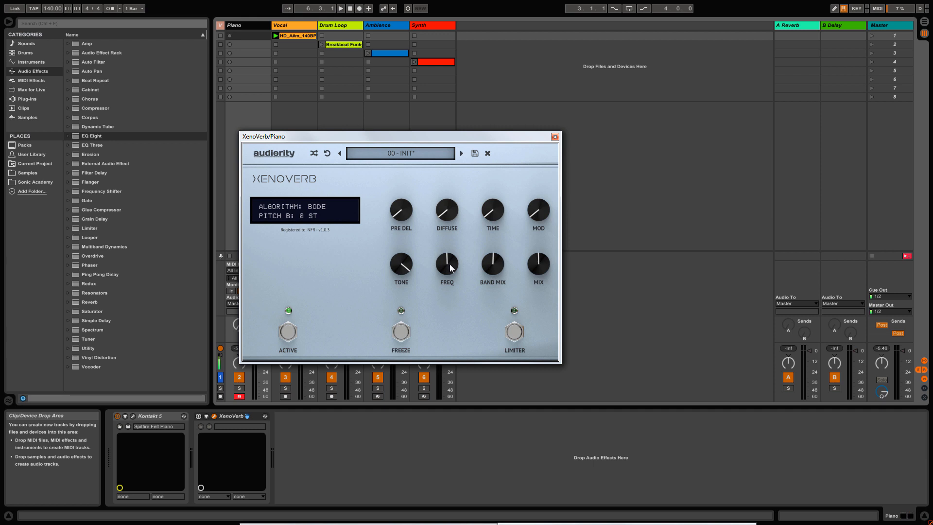
pyautogui.moveTo(450, 264)
pyautogui.mouseDown()
pyautogui.moveTo(450, 290)
pyautogui.moveTo(449, 235)
pyautogui.moveTo(448, 306)
pyautogui.moveTo(450, 214)
pyautogui.moveTo(445, 318)
pyautogui.moveTo(444, 196)
pyautogui.moveTo(441, 291)
pyautogui.moveTo(442, 268)
pyautogui.mouseUp()
pyautogui.moveTo(490, 267)
pyautogui.mouseDown()
pyautogui.moveTo(489, 221)
pyautogui.moveTo(479, 305)
pyautogui.moveTo(479, 269)
pyautogui.mouseUp()
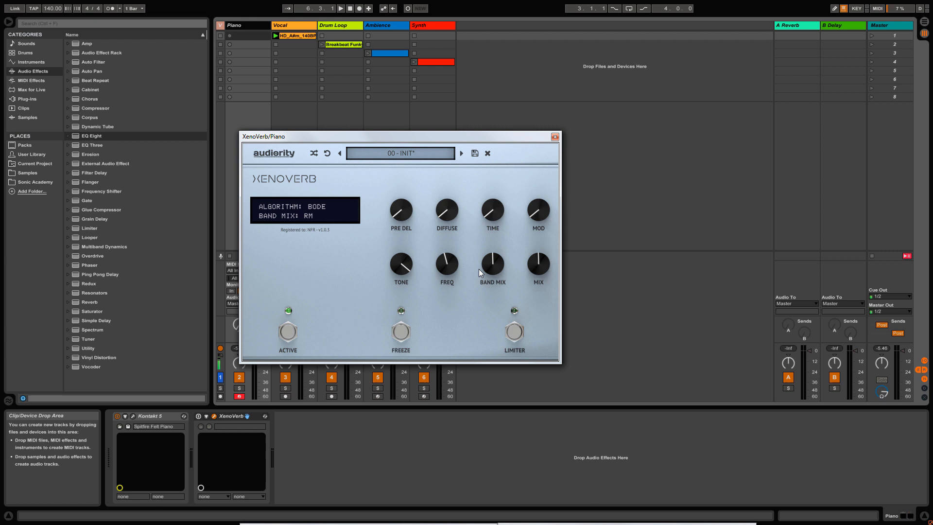
# Step: Switch the reverb algorithm to Formant and adjust its Peak and Formant controls, setting Formant to 56 %
pyautogui.click(302, 208)
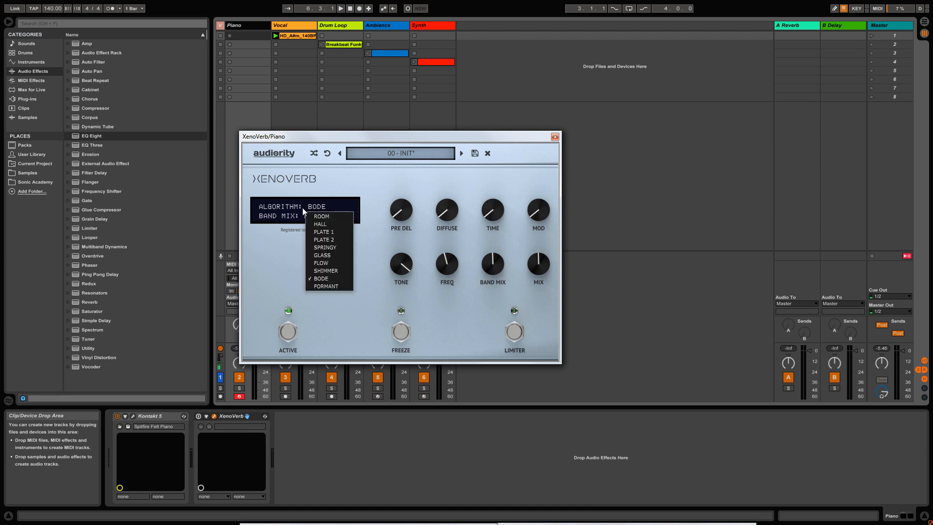
pyautogui.click(319, 288)
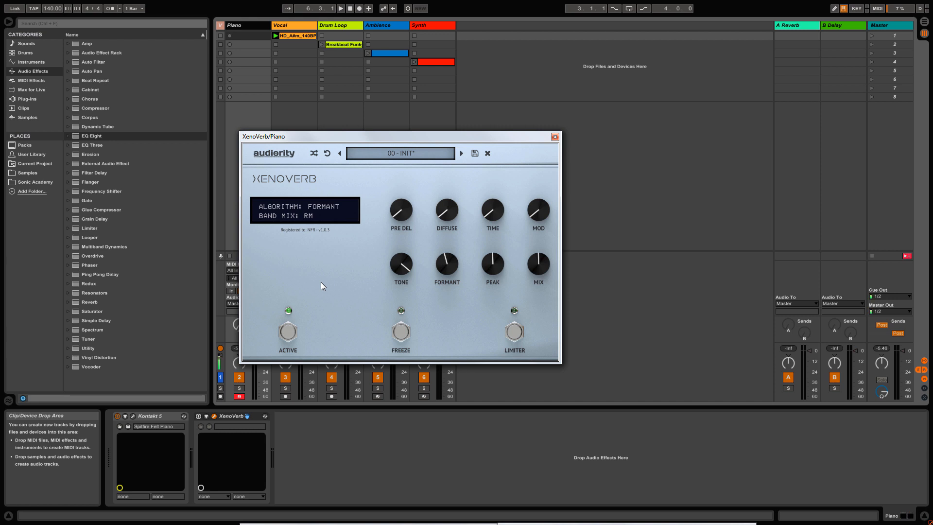
pyautogui.moveTo(448, 265)
pyautogui.mouseDown()
pyautogui.moveTo(451, 230)
pyautogui.moveTo(438, 311)
pyautogui.moveTo(445, 217)
pyautogui.moveTo(439, 287)
pyautogui.moveTo(442, 242)
pyautogui.moveTo(444, 267)
pyautogui.mouseUp()
pyautogui.moveTo(495, 265); pyautogui.dragTo(445, 246)
# Step: Load the factory preset 00 - INIT and reposition the plug-in window
pyautogui.click(401, 153)
pyautogui.moveTo(402, 163)
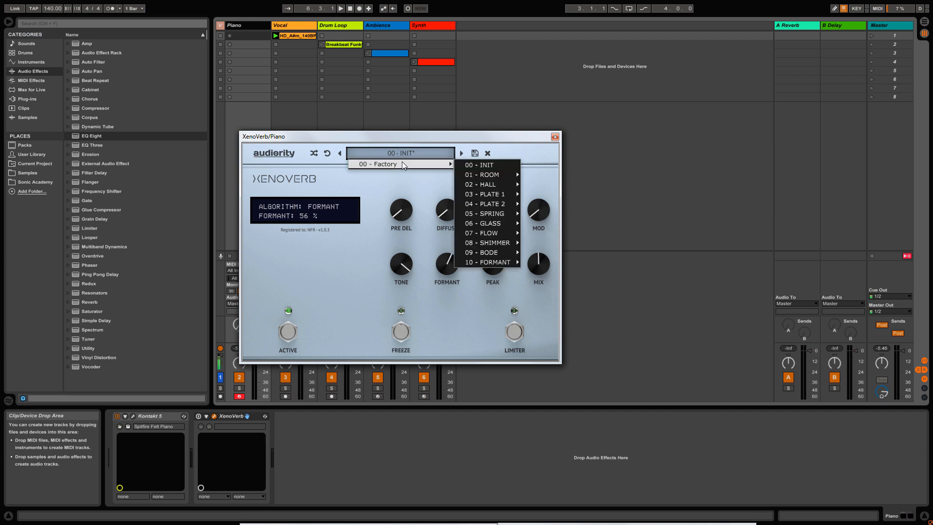
pyautogui.click(476, 167)
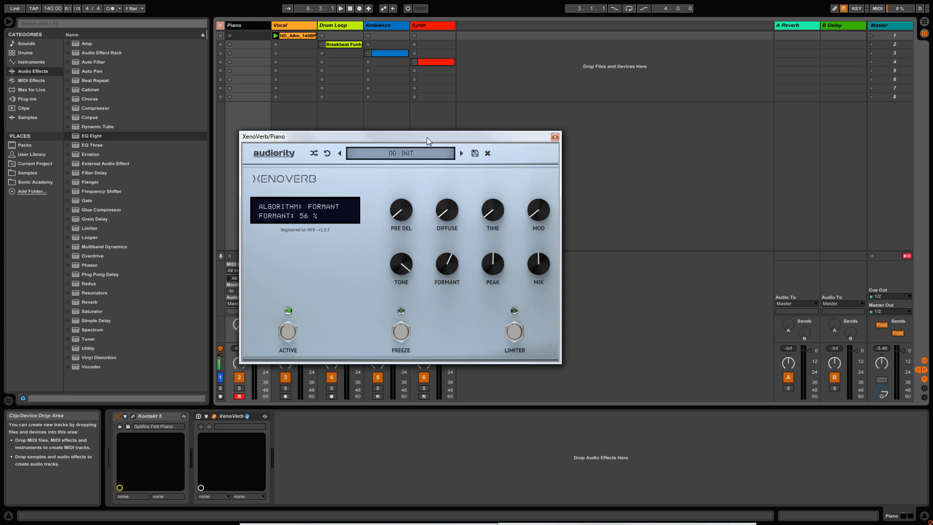
pyautogui.moveTo(427, 137)
pyautogui.mouseDown()
pyautogui.moveTo(482, 150)
pyautogui.moveTo(442, 142)
pyautogui.mouseUp()
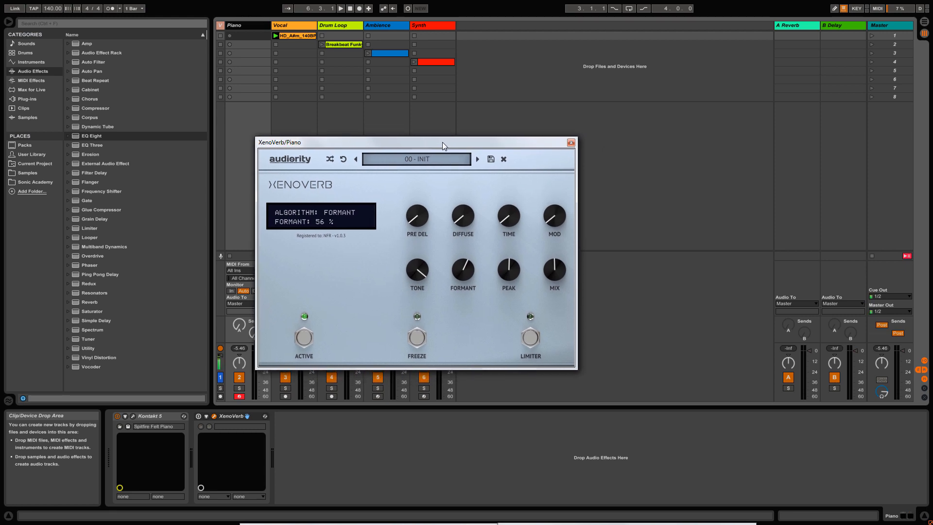
# Step: Try to switch the algorithm to Room and turn on the XenoVerb device on the Piano track
pyautogui.click(322, 213)
pyautogui.click(343, 223)
pyautogui.click(199, 418)
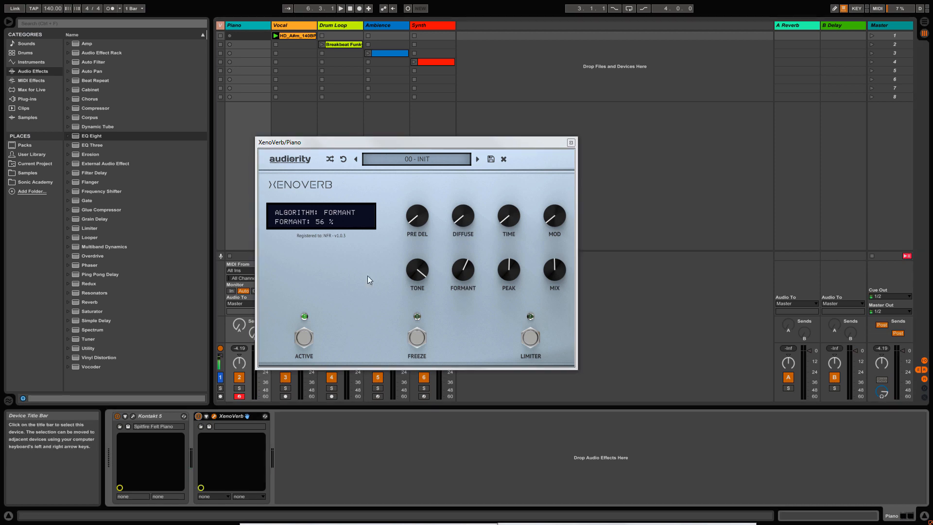
# Step: Load the factory Room preset Huge Room and adjust its Mix and Size, setting Size to 94 %
pyautogui.click(410, 160)
pyautogui.moveTo(413, 170)
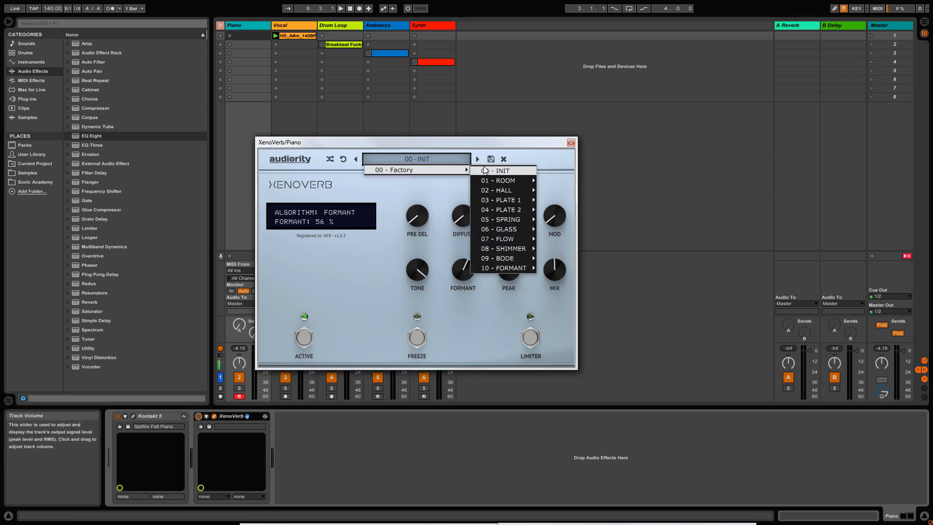
pyautogui.moveTo(502, 183)
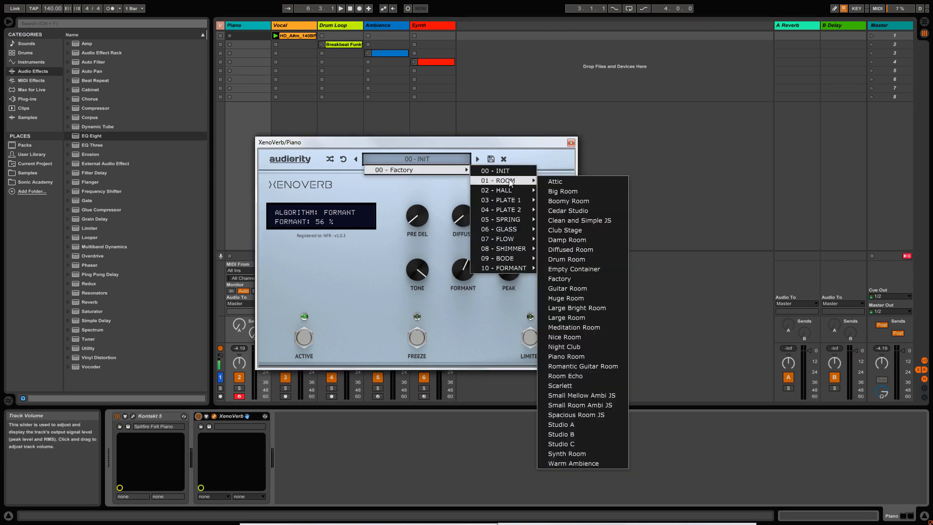
pyautogui.click(580, 299)
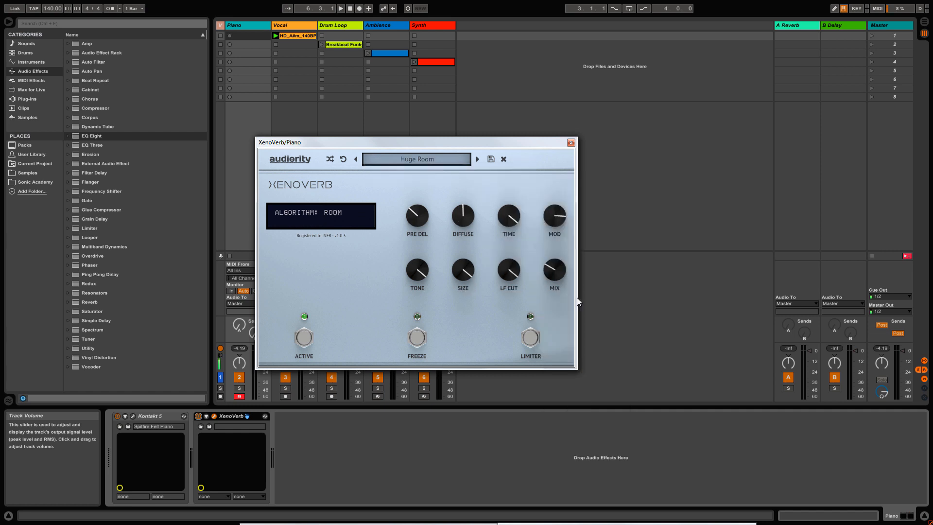
pyautogui.moveTo(456, 143); pyautogui.dragTo(527, 94)
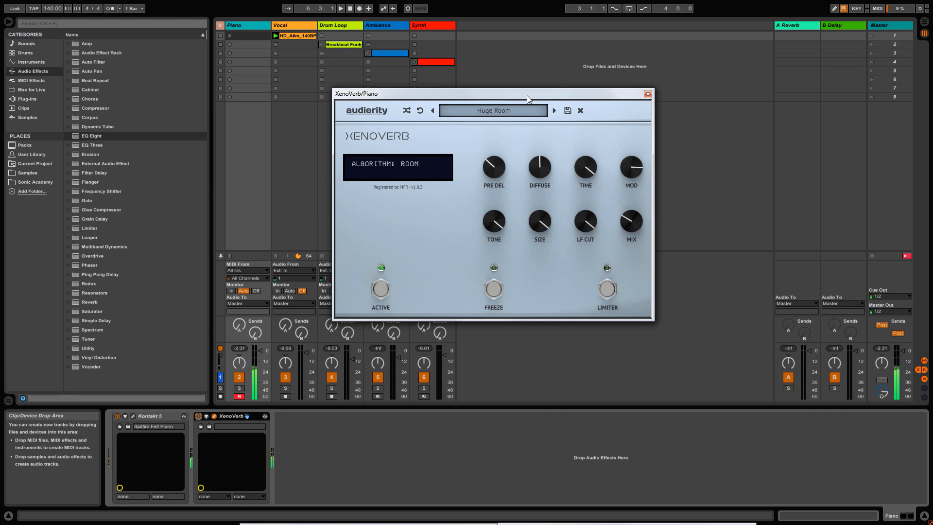
pyautogui.moveTo(630, 221); pyautogui.dragTo(629, 225)
pyautogui.moveTo(542, 227); pyautogui.dragTo(539, 234)
# Step: Load the factory preset Impossible Hall BL and lower its Time to 8 %
pyautogui.click(491, 112)
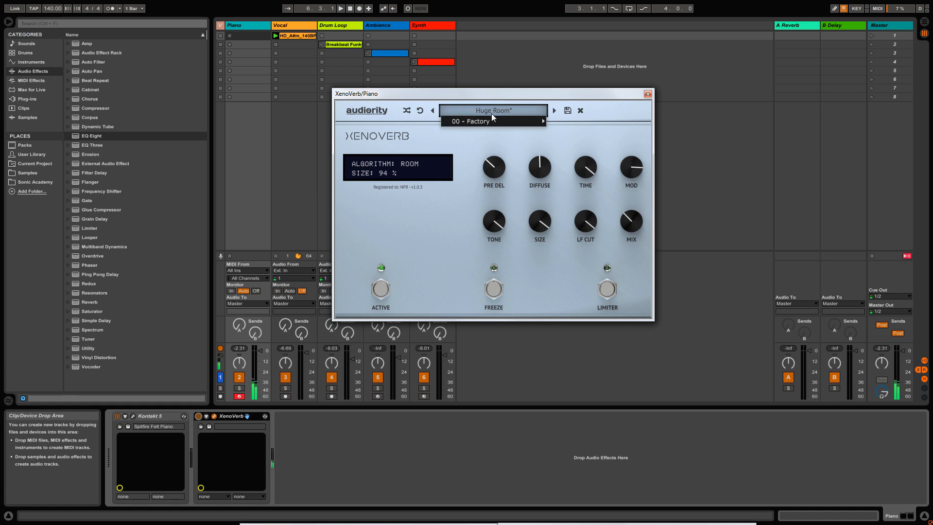
pyautogui.moveTo(491, 120)
pyautogui.moveTo(595, 150)
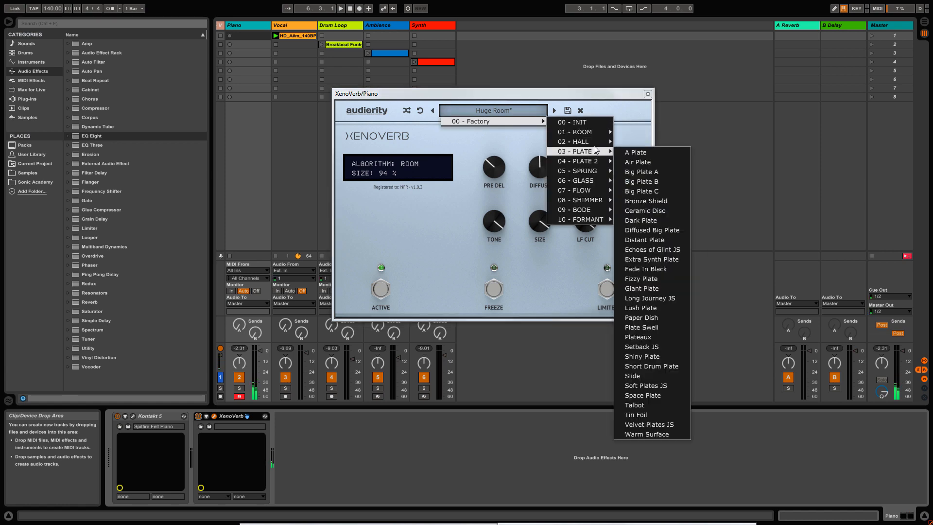
pyautogui.click(659, 280)
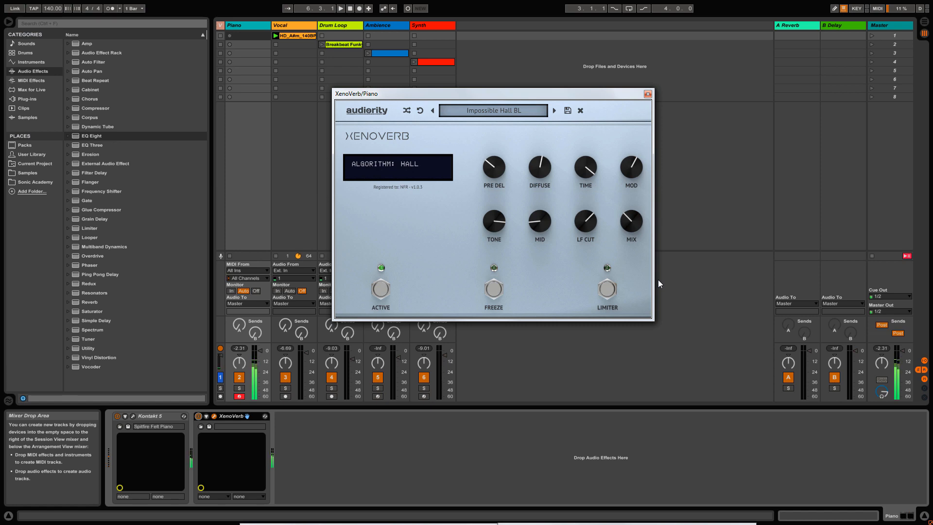
pyautogui.moveTo(575, 184); pyautogui.dragTo(578, 262)
# Step: Load the factory Plate 2 preset Planetarium and close the Piano track's plug-in window
pyautogui.click(483, 108)
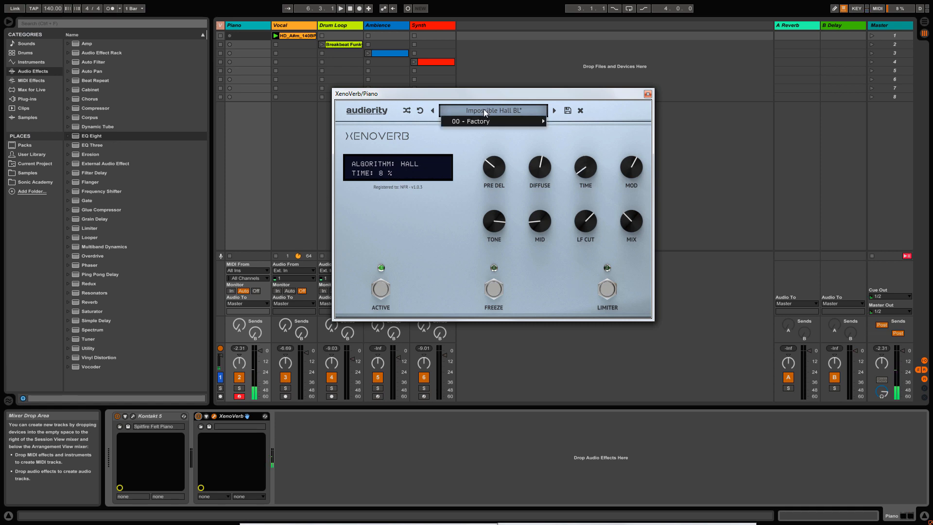
pyautogui.moveTo(504, 121)
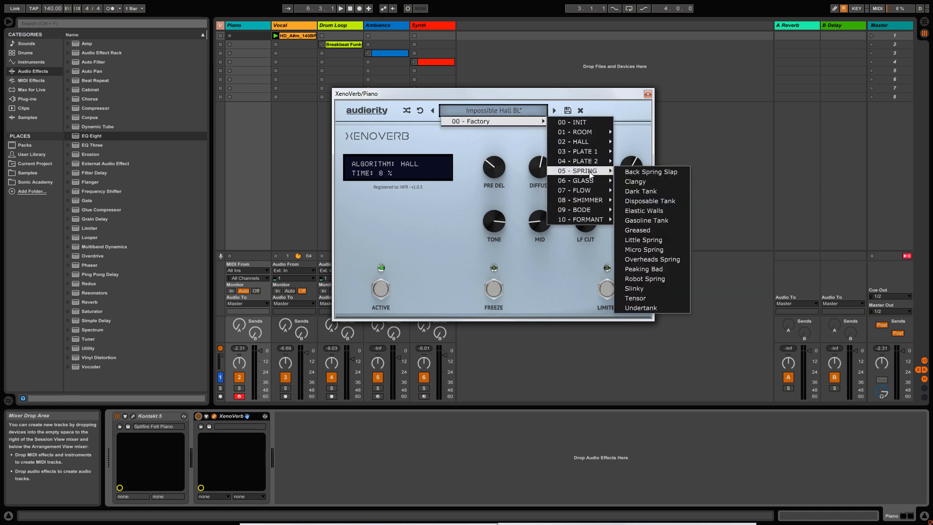
pyautogui.moveTo(587, 162)
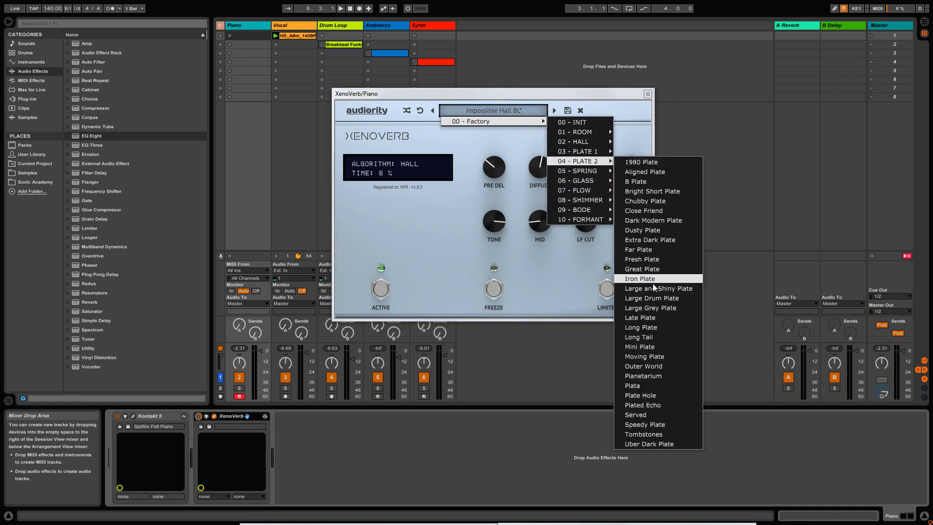
pyautogui.click(659, 375)
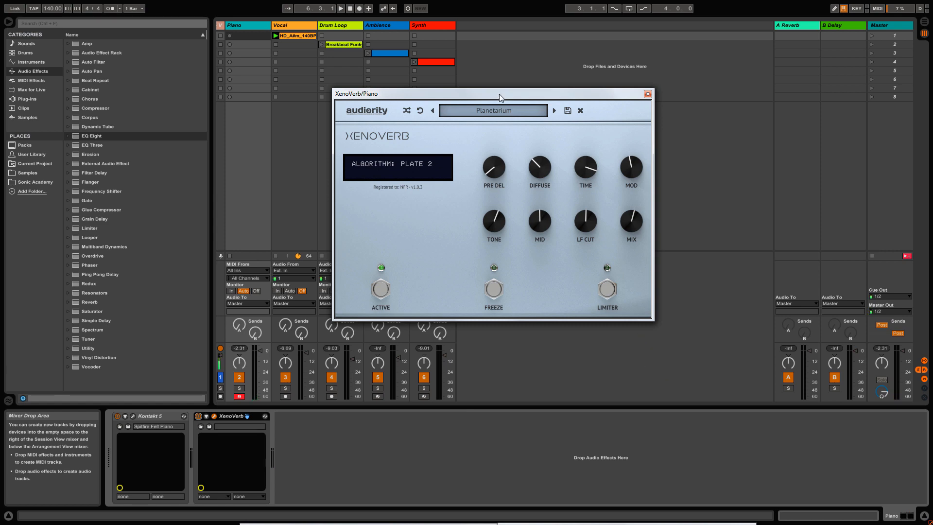
pyautogui.moveTo(500, 95); pyautogui.dragTo(457, 110)
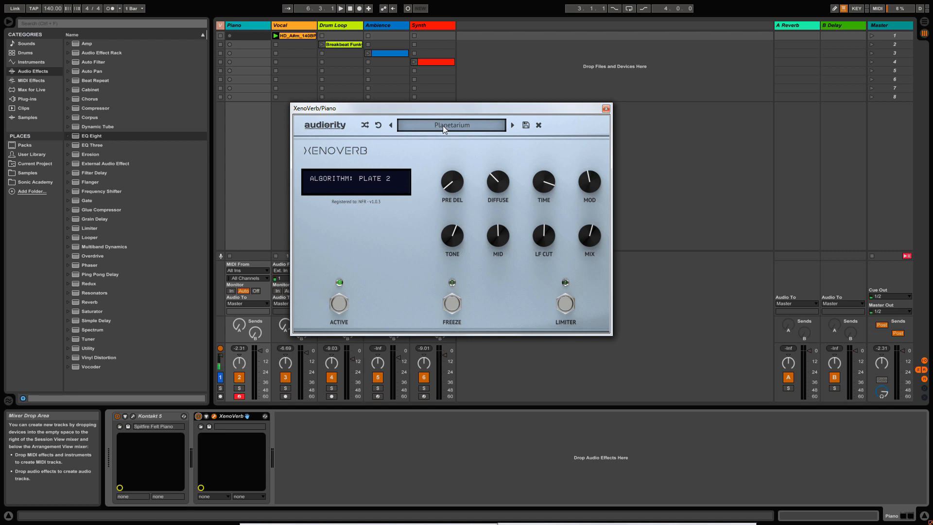
pyautogui.click(606, 108)
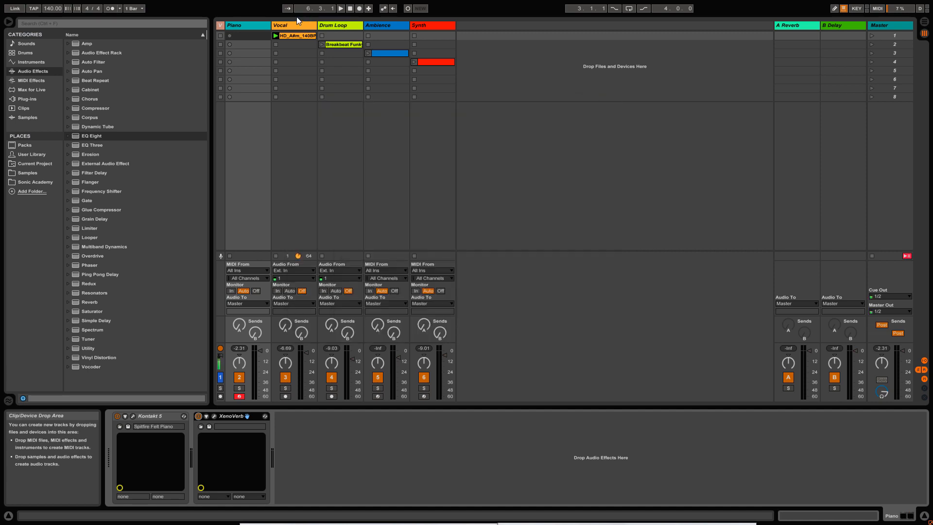
# Step: Mute the Piano track and select the Vocal track
pyautogui.click(287, 27)
pyautogui.click(239, 377)
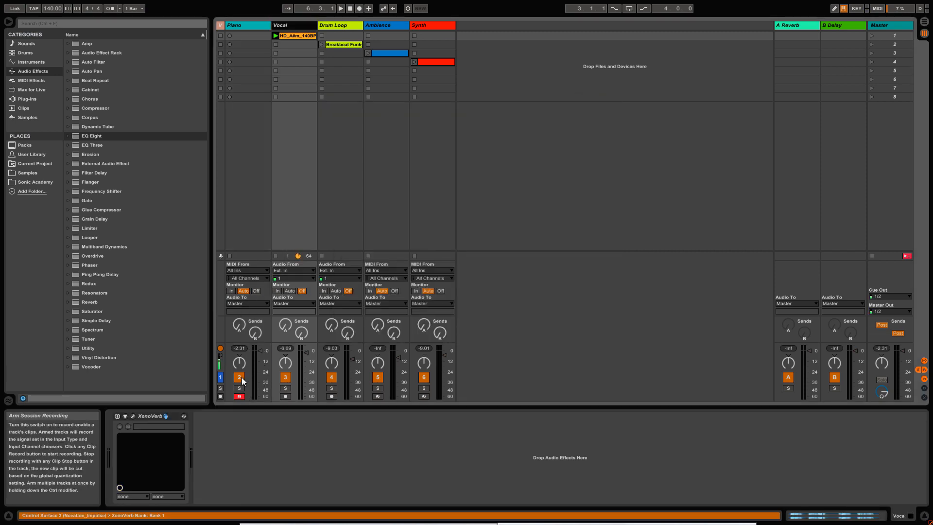
pyautogui.click(293, 25)
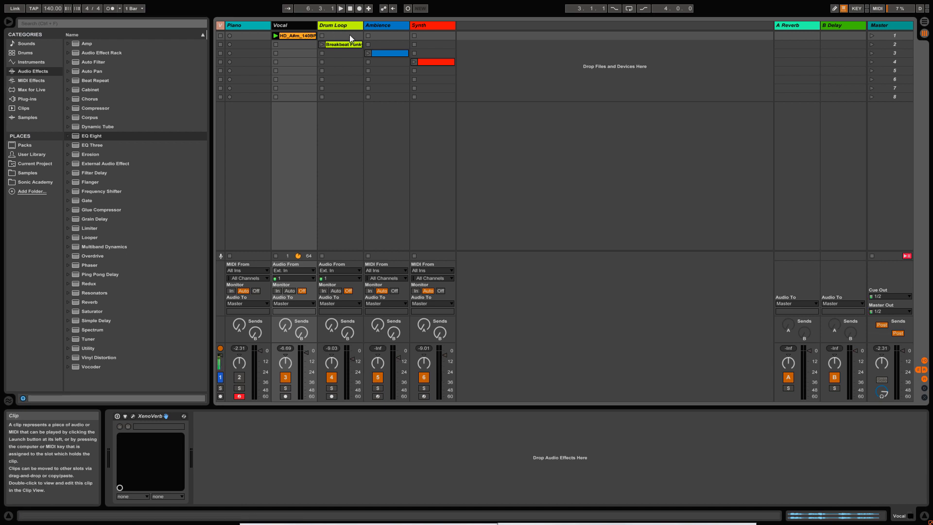
# Step: Play the first scene and adjust the Vocal track's volume
pyautogui.click(873, 36)
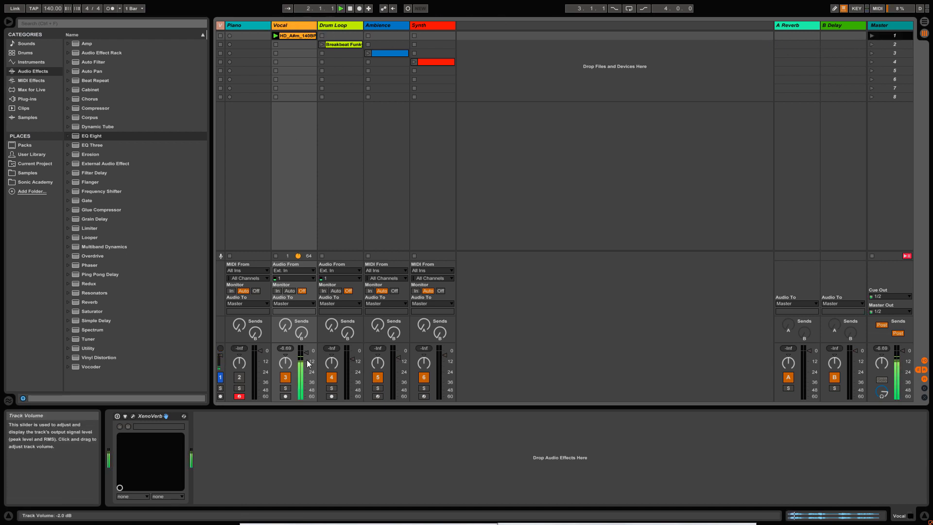
pyautogui.moveTo(308, 364); pyautogui.dragTo(307, 380)
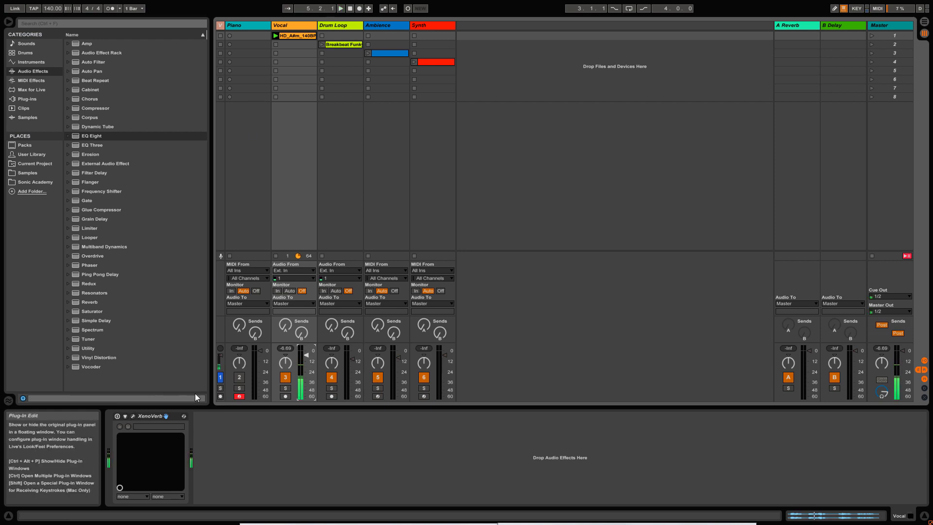
# Step: Open the Vocal track's XenoVerb window and load the factory Hall preset Clear Hall
pyautogui.click(134, 416)
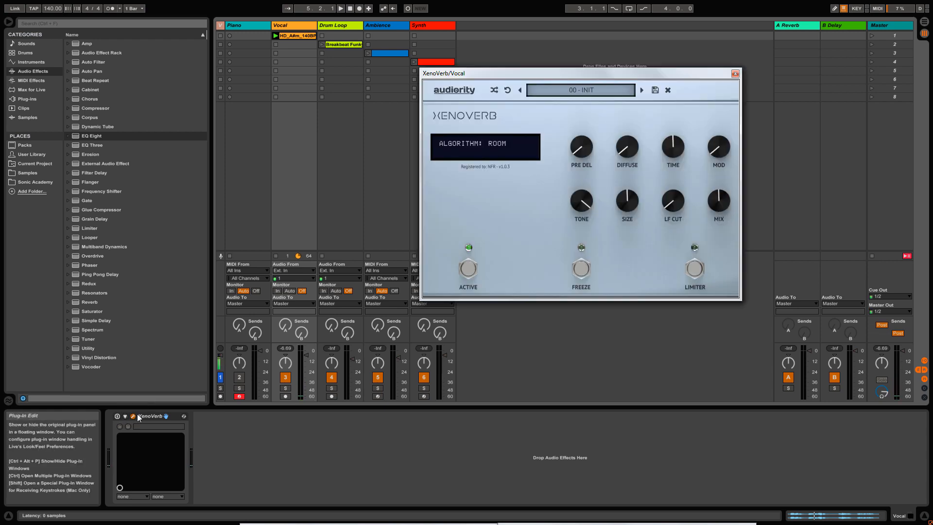
pyautogui.moveTo(588, 74); pyautogui.dragTo(594, 105)
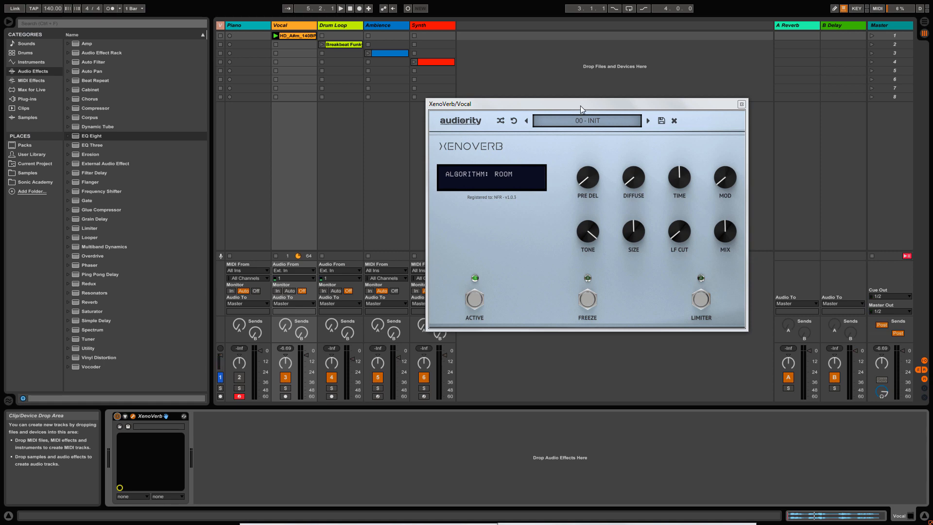
pyautogui.click(509, 175)
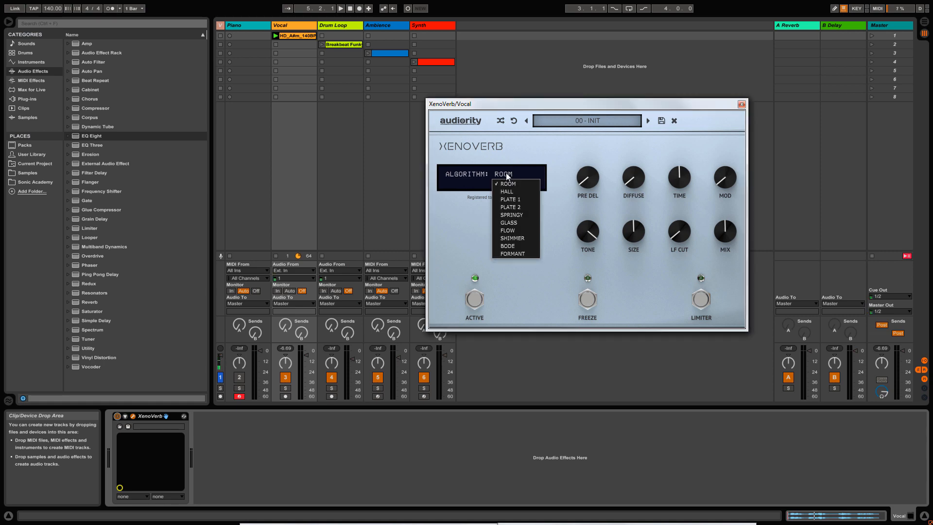
pyautogui.click(608, 118)
pyautogui.moveTo(597, 130)
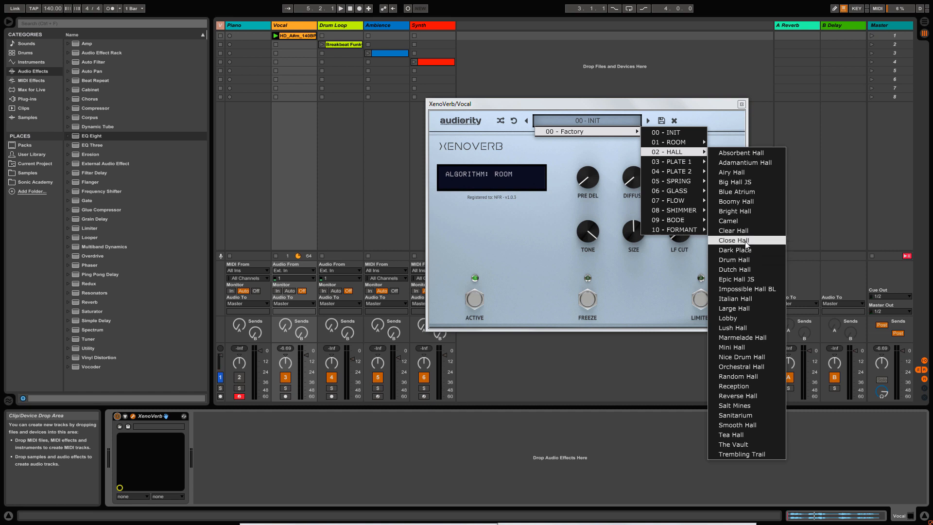
pyautogui.click(733, 230)
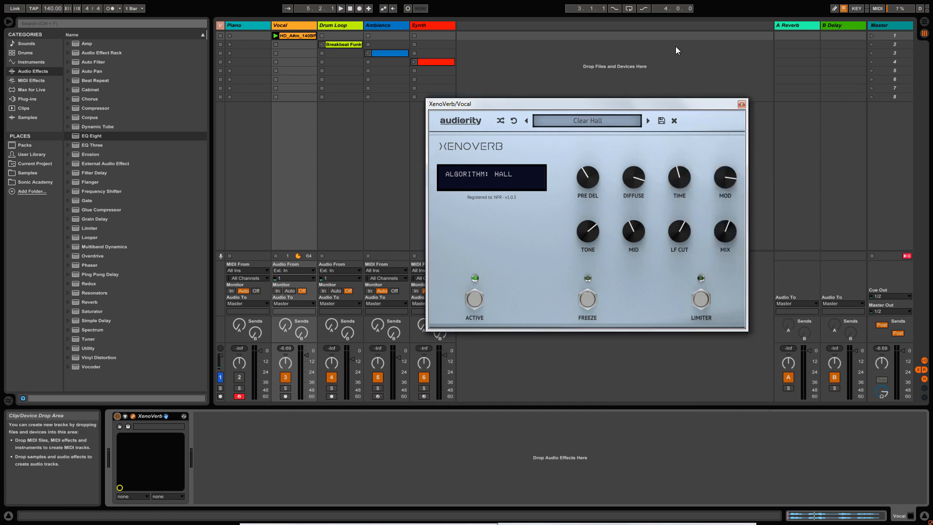
# Step: Play the first scene and lower the reverb's Mix to 44 % on the Vocal track
pyautogui.click(872, 36)
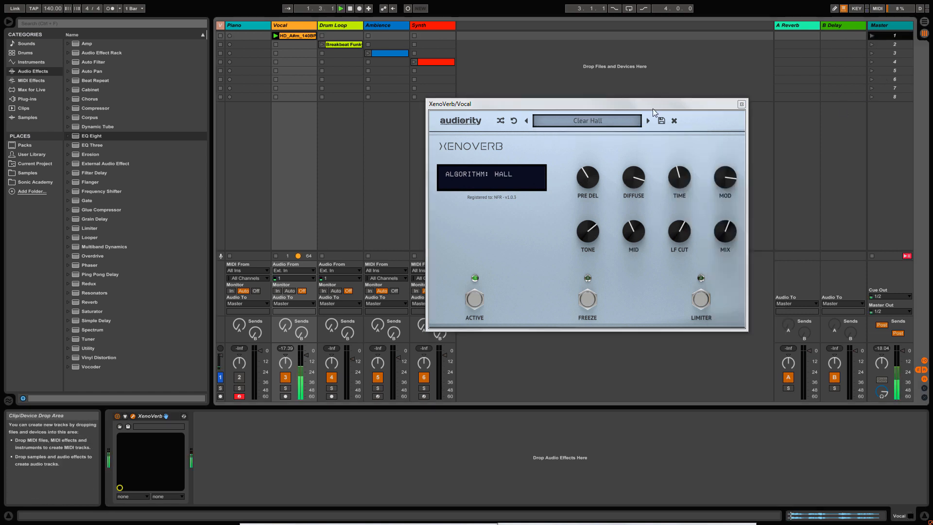
pyautogui.moveTo(637, 103); pyautogui.dragTo(616, 110)
pyautogui.moveTo(705, 236); pyautogui.dragTo(706, 250)
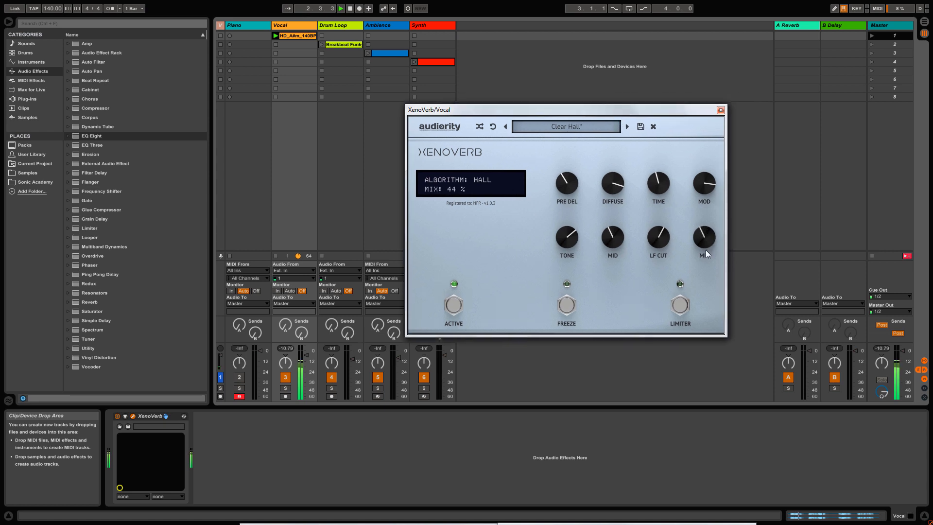
pyautogui.moveTo(580, 111); pyautogui.dragTo(542, 163)
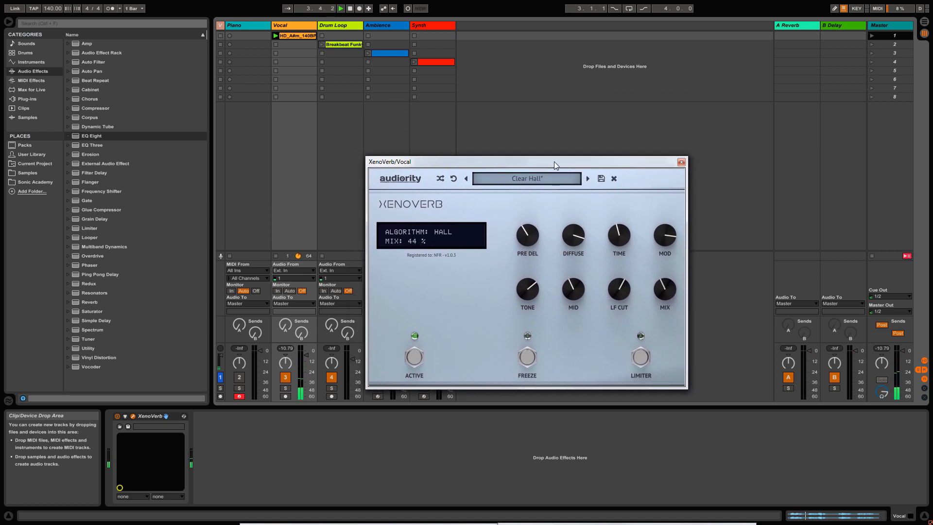
# Step: Load the factory Glass preset Crystal, then lower its Mix and set its Time to 58 %
pyautogui.click(527, 177)
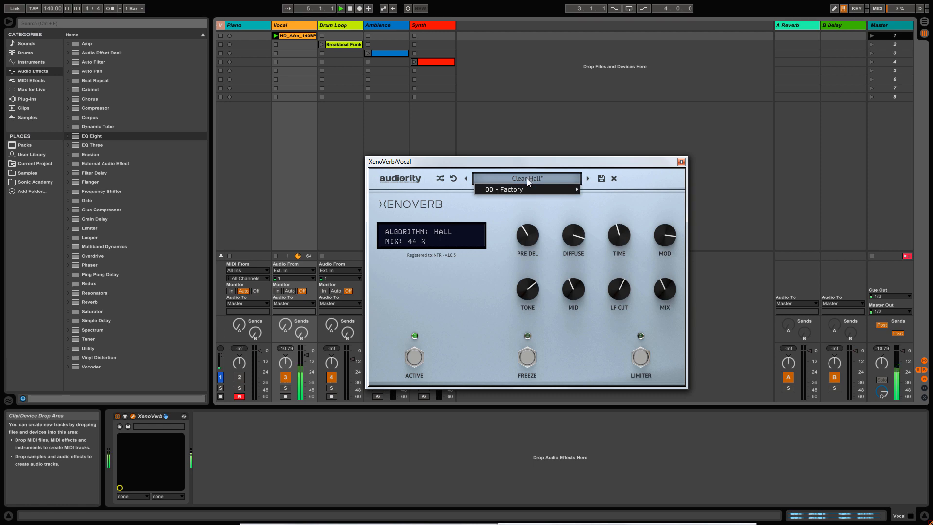
pyautogui.moveTo(526, 189)
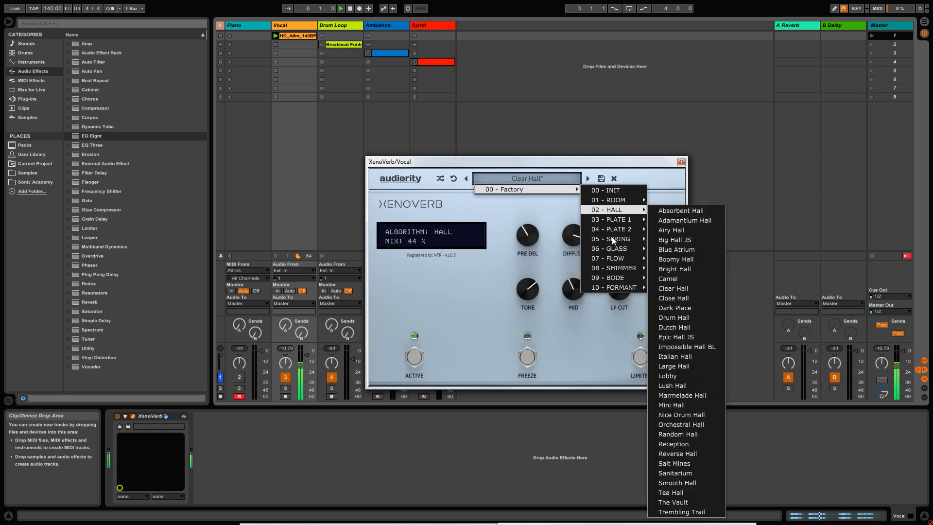
pyautogui.moveTo(616, 250)
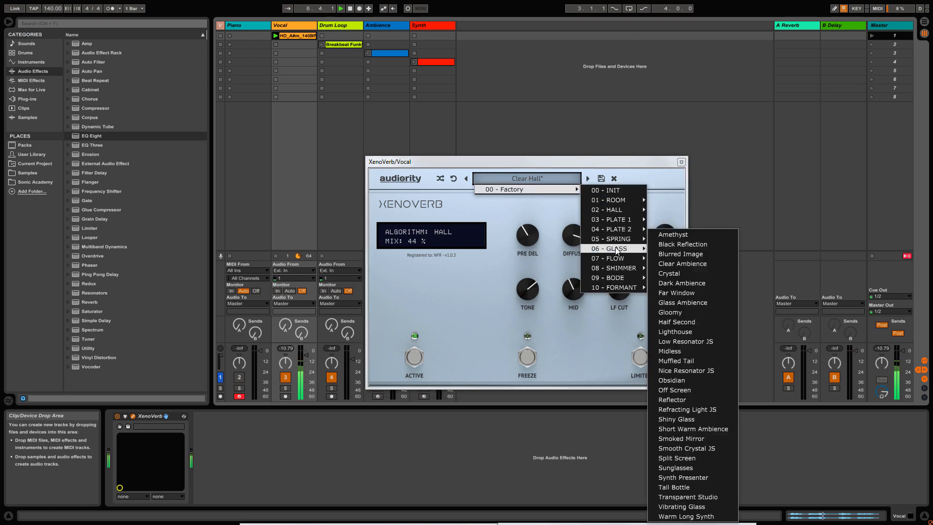
pyautogui.click(677, 275)
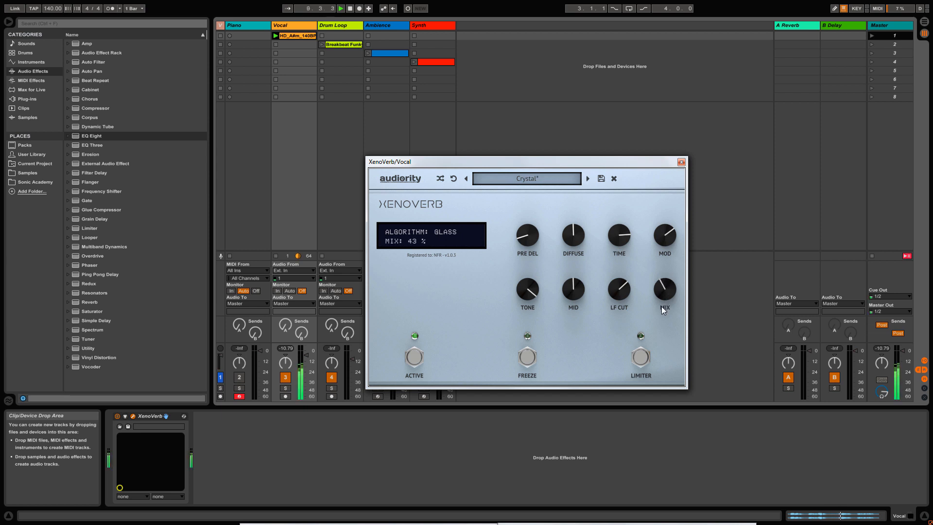
pyautogui.moveTo(662, 307); pyautogui.dragTo(657, 333)
pyautogui.moveTo(632, 250); pyautogui.dragTo(617, 254)
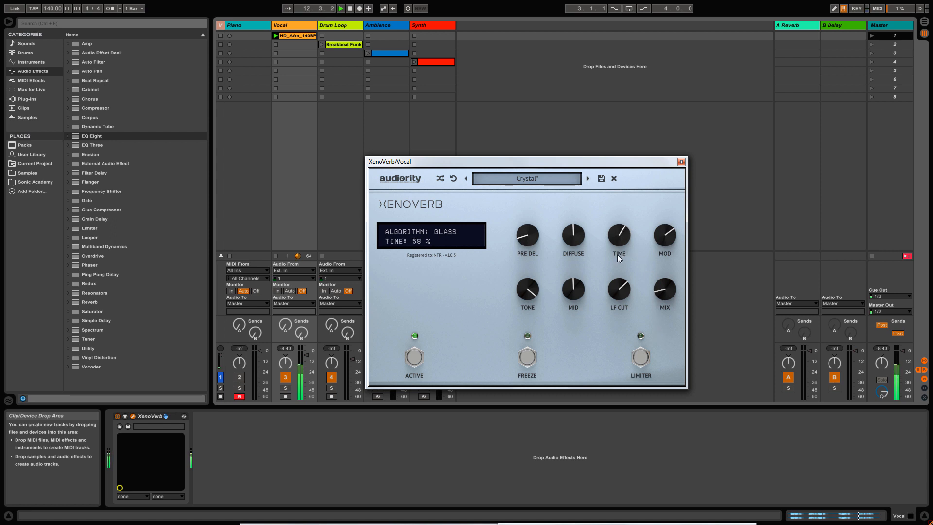
# Step: Load the factory Flow preset Nice Place to Be JS and adjust its Mix
pyautogui.click(520, 180)
pyautogui.moveTo(523, 188)
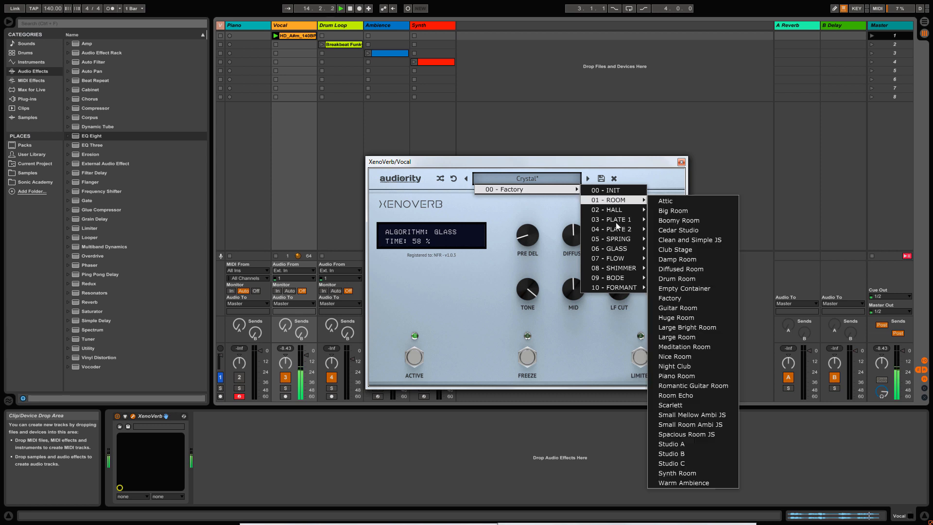
pyautogui.moveTo(618, 259)
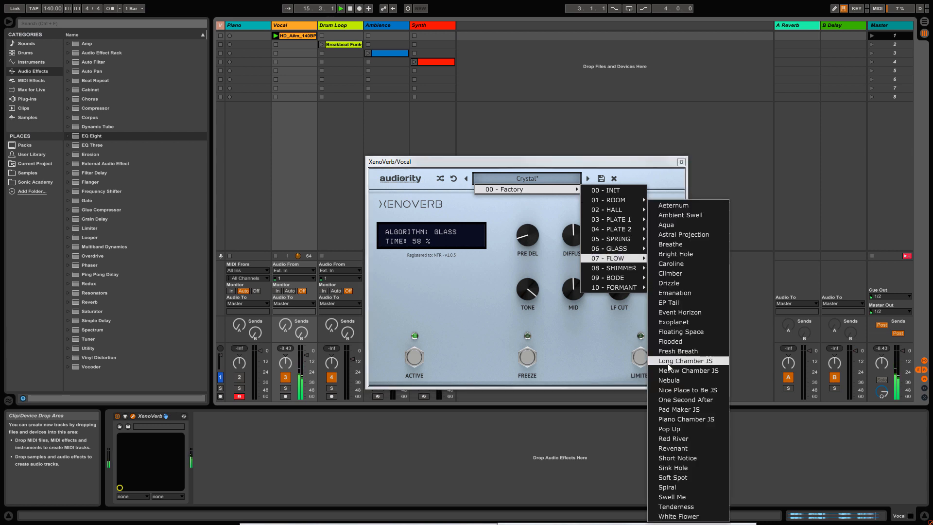
pyautogui.click(691, 390)
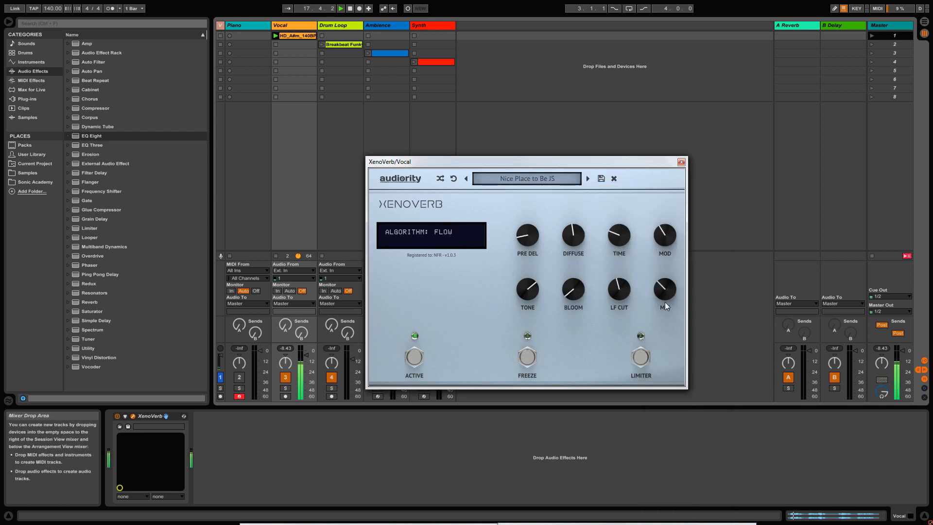
pyautogui.moveTo(665, 297); pyautogui.dragTo(665, 293)
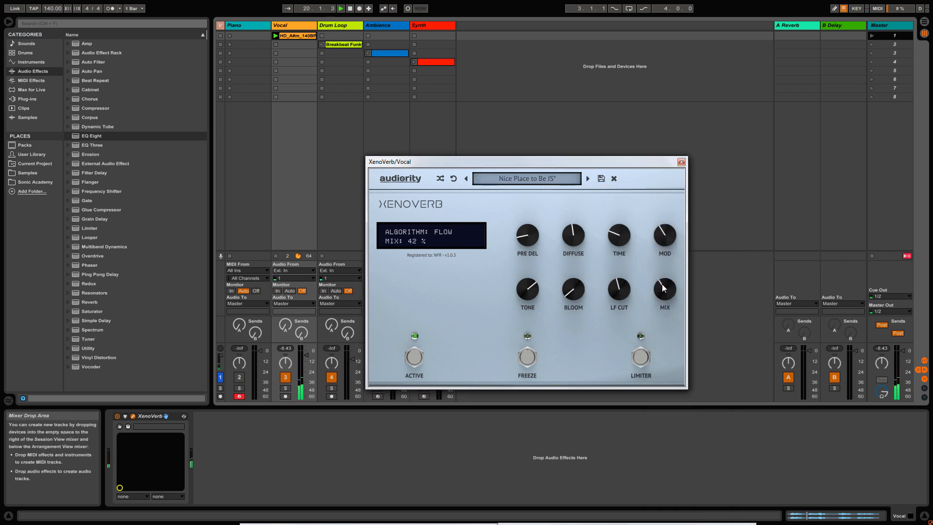
pyautogui.moveTo(664, 288); pyautogui.dragTo(663, 293)
pyautogui.click(614, 243)
# Step: Close the Vocal track's plug-in window and mute the Vocal track
pyautogui.moveTo(526, 162); pyautogui.dragTo(472, 162)
pyautogui.click(631, 162)
pyautogui.click(285, 377)
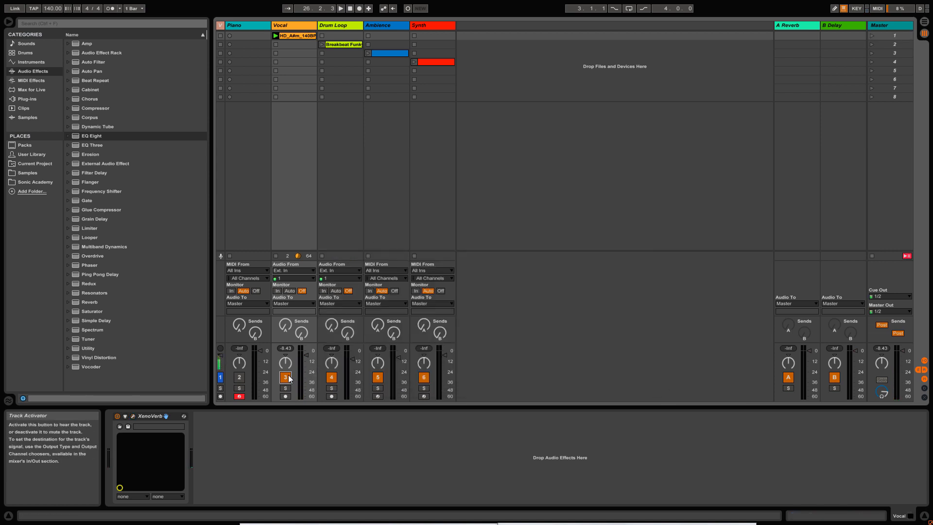
# Step: Select the Drum Loop track and play the second scene
pyautogui.click(348, 27)
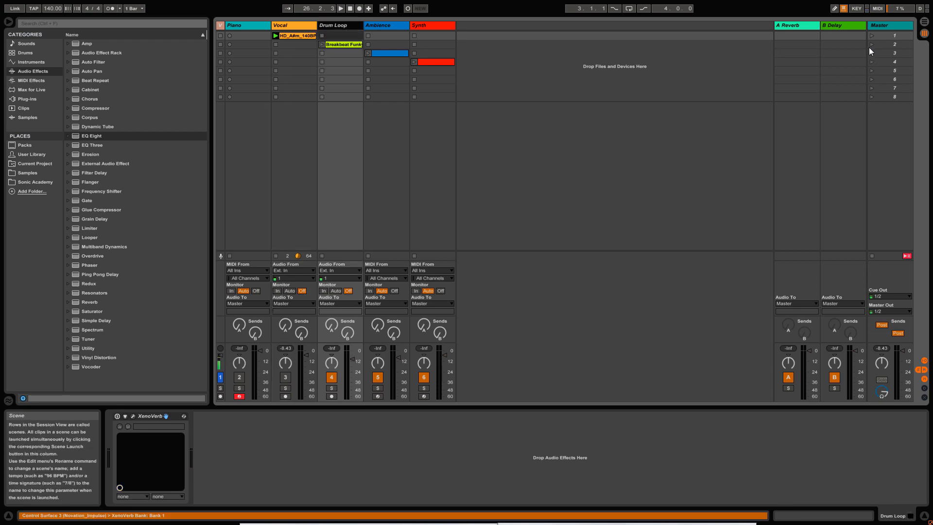
pyautogui.click(871, 43)
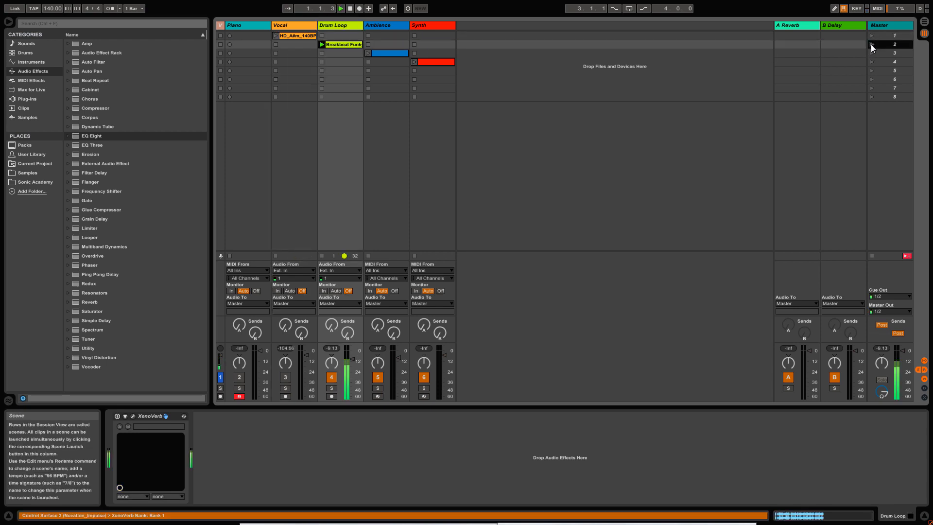
pyautogui.click(337, 27)
# Step: Open the Drum Loop track's XenoVerb window and switch the device on
pyautogui.click(133, 416)
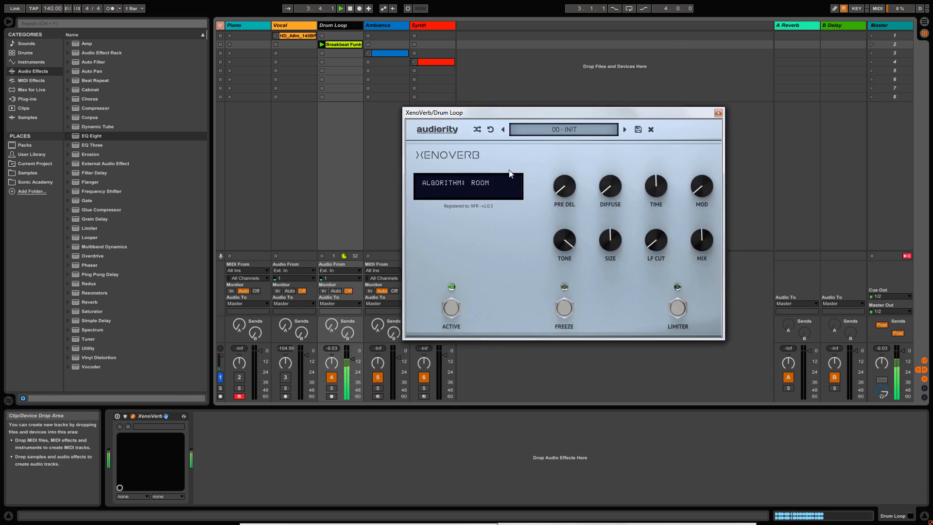
pyautogui.click(542, 131)
pyautogui.moveTo(561, 141)
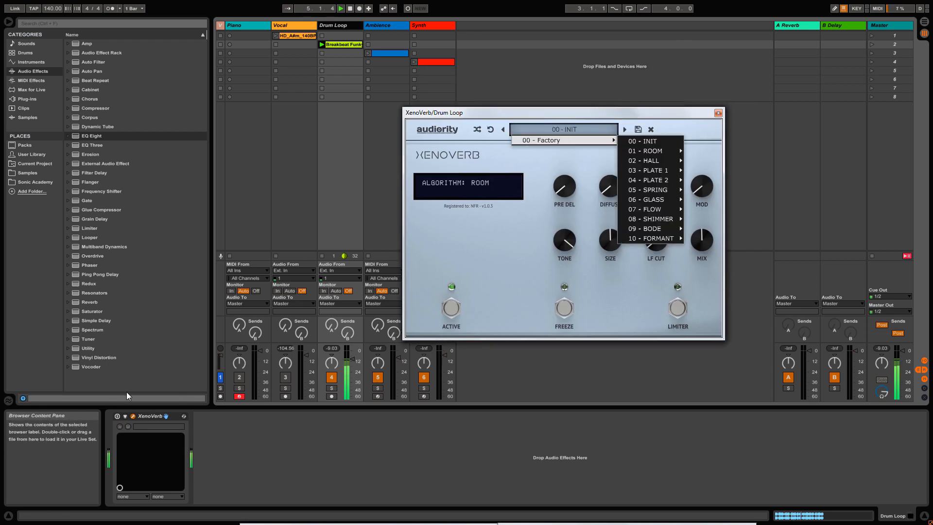
pyautogui.click(117, 417)
# Step: Load the factory Spring preset Elastic Walls and set its Mix to 34 %
pyautogui.click(576, 130)
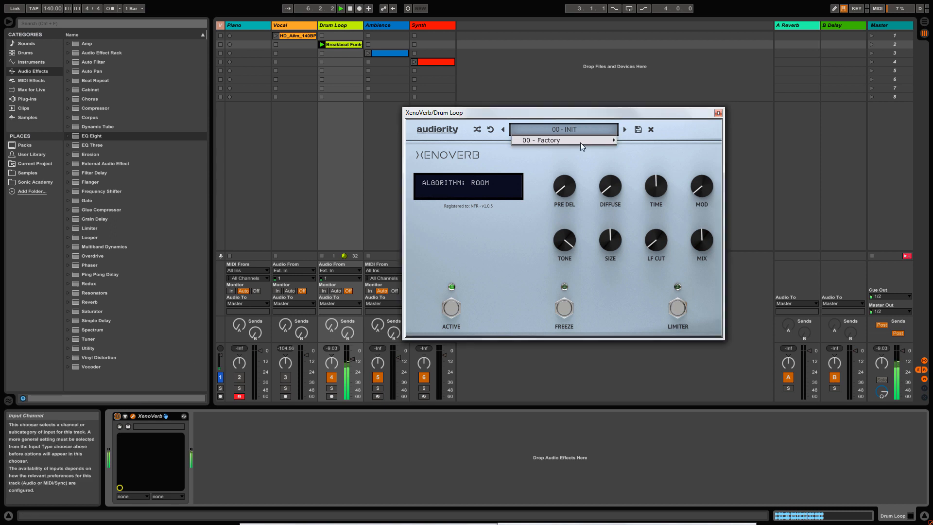
pyautogui.moveTo(583, 141)
pyautogui.moveTo(660, 194)
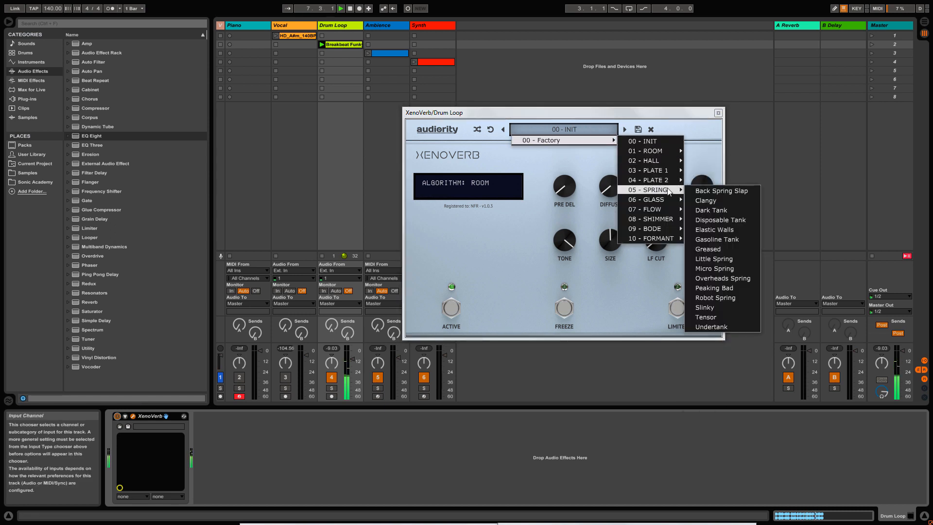
pyautogui.click(720, 229)
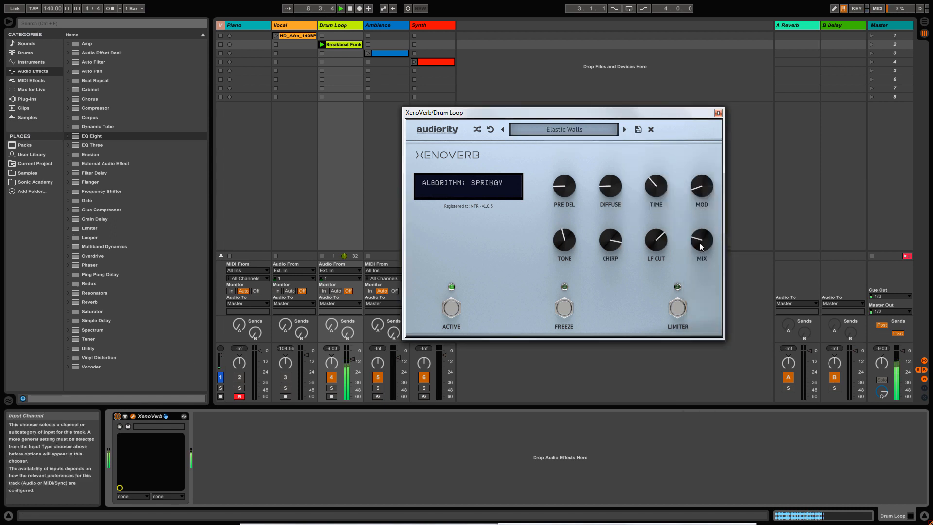
pyautogui.moveTo(702, 243); pyautogui.dragTo(701, 243)
# Step: Load the factory Plate 2 preset Plated Echo and set its Mix to 30 %
pyautogui.click(559, 130)
pyautogui.moveTo(562, 141)
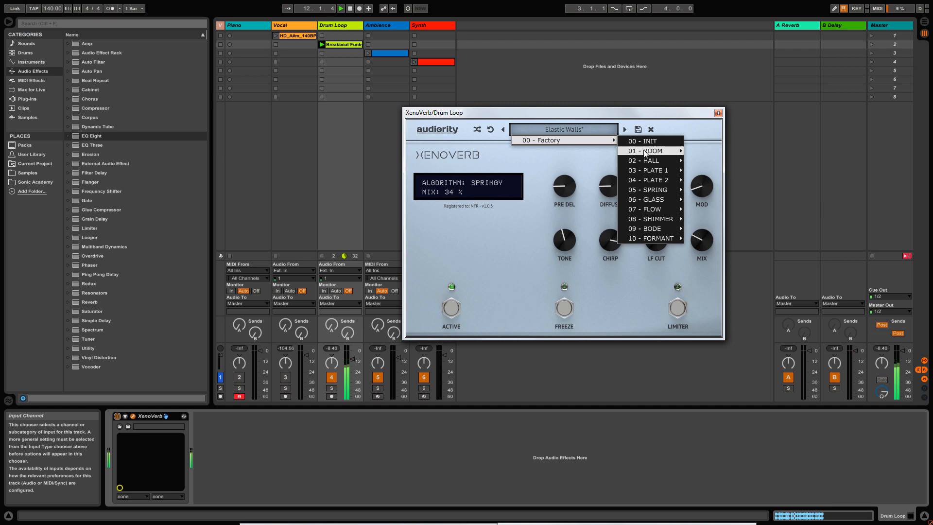
pyautogui.moveTo(659, 183)
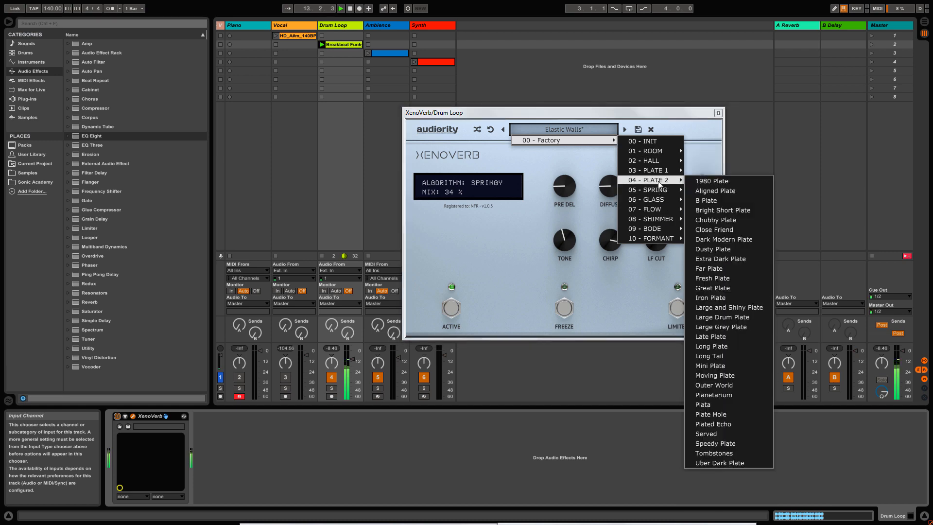
pyautogui.click(728, 424)
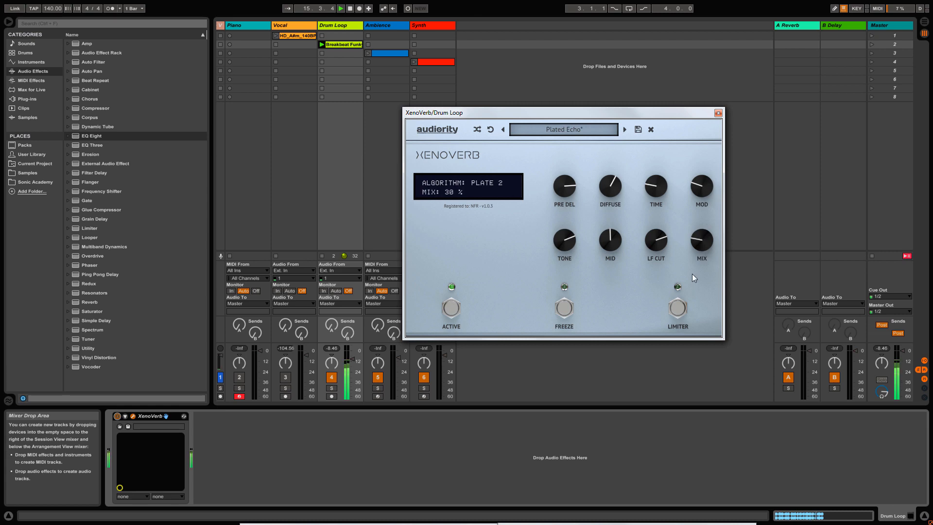
# Step: Load the factory Plate 1 preset Short Drum Plate and set its Mix to 20 %
pyautogui.click(568, 130)
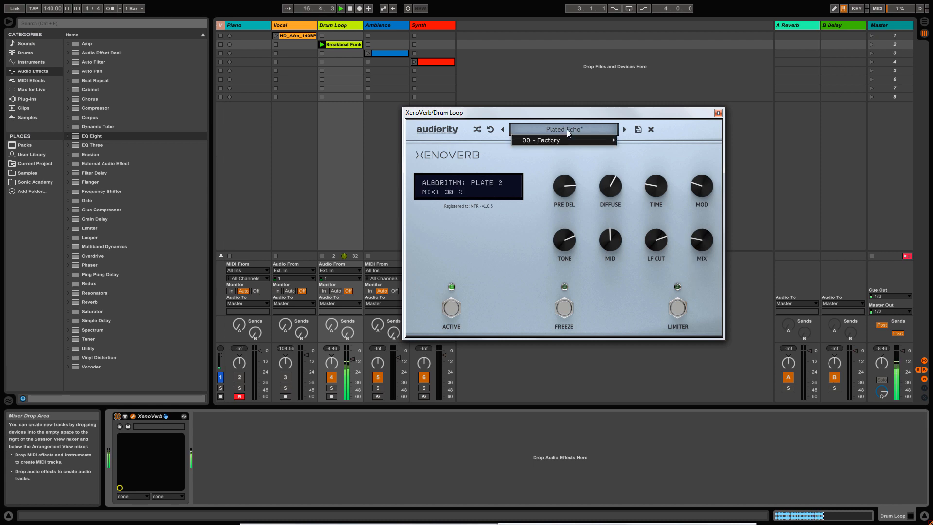
pyautogui.moveTo(571, 139)
pyautogui.moveTo(646, 171)
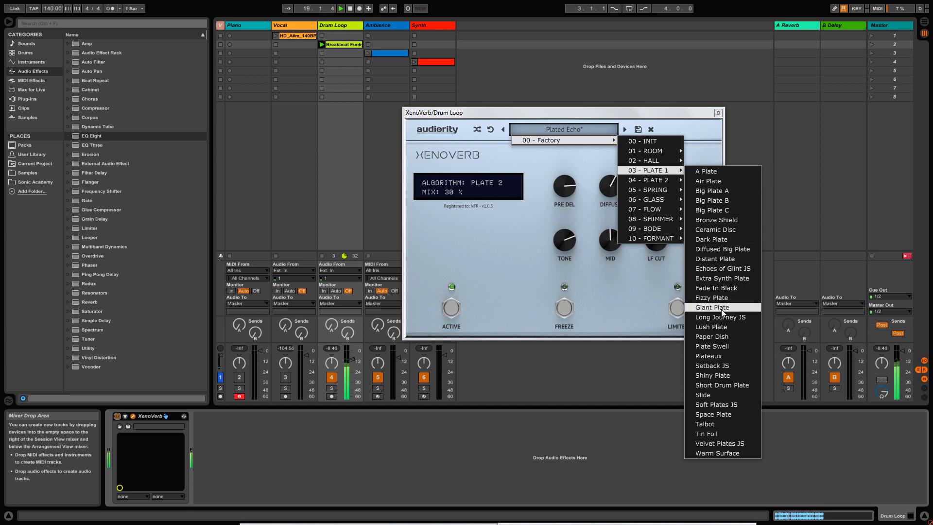
pyautogui.click(721, 385)
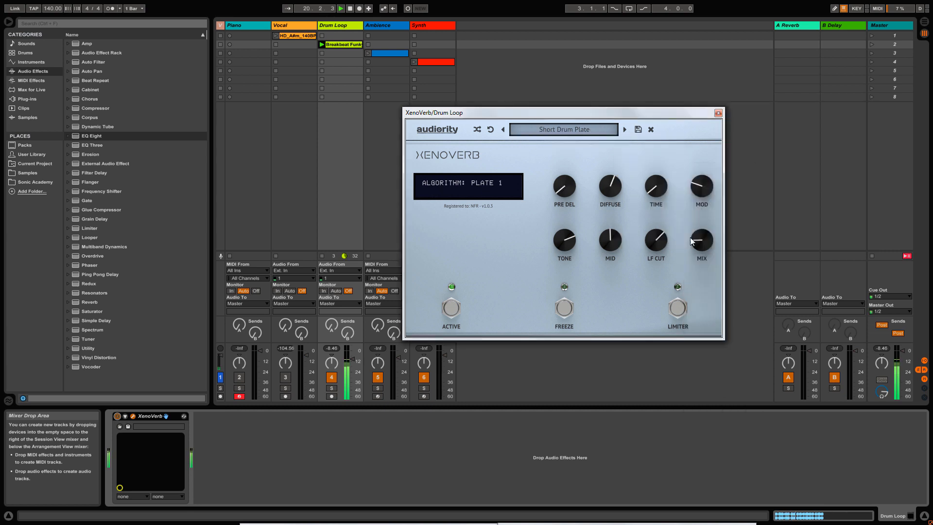
pyautogui.moveTo(697, 245); pyautogui.dragTo(698, 250)
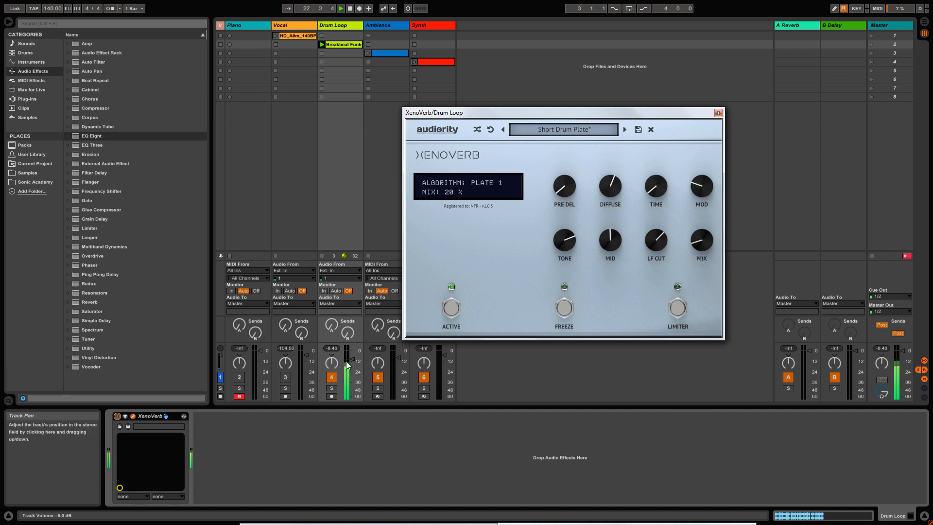
# Step: Lower and re-raise the Drum Loop track's volume, and bypass the reverb
pyautogui.moveTo(353, 362); pyautogui.dragTo(353, 379)
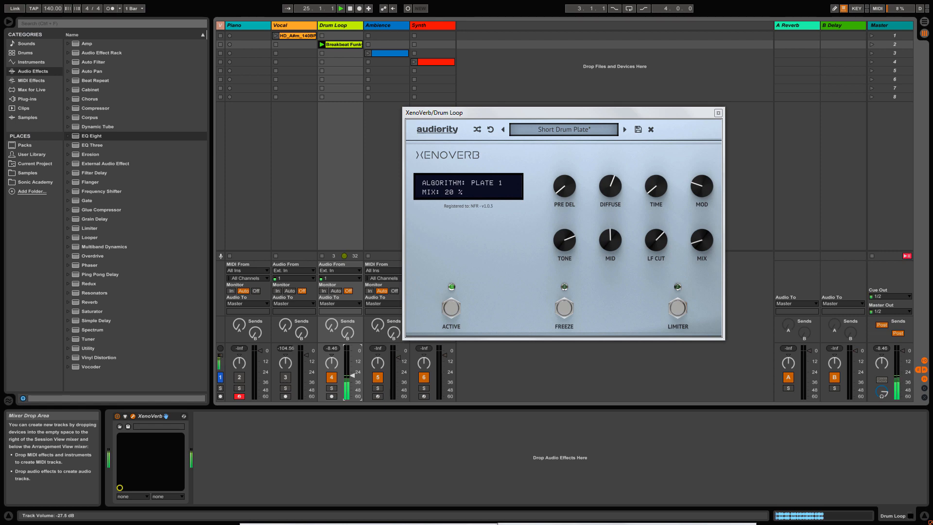
pyautogui.moveTo(353, 375); pyautogui.dragTo(353, 356)
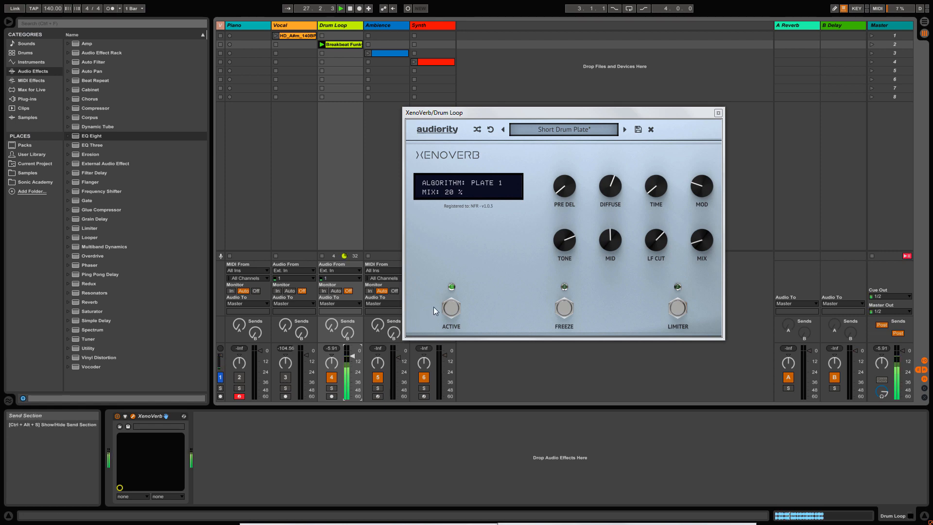
pyautogui.click(448, 311)
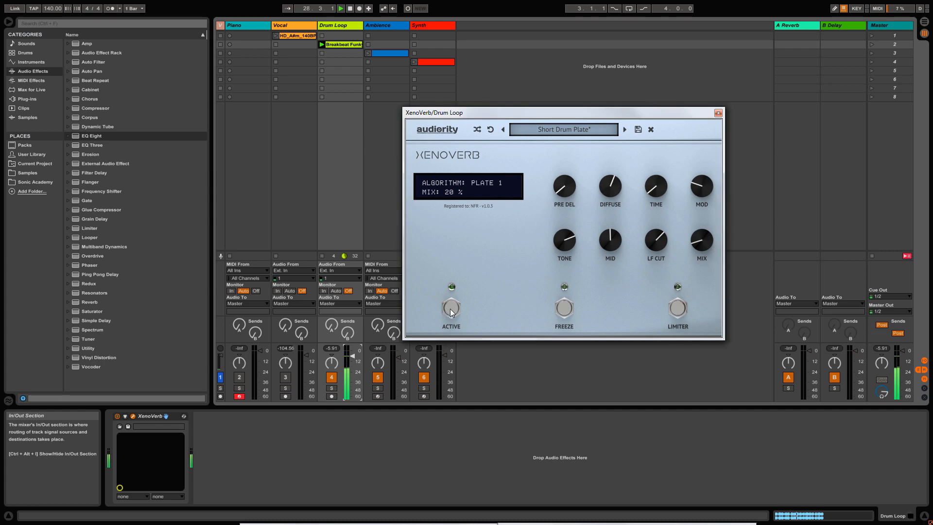
# Step: Load the factory Hall preset Orchestral Hall on the Drum Loop track's reverb and set its Mix to 26 %
pyautogui.click(583, 132)
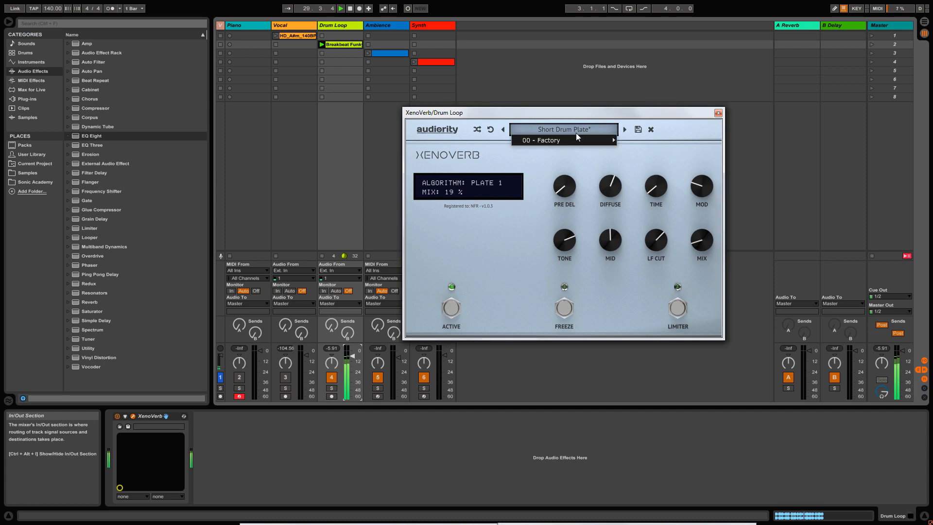
pyautogui.moveTo(576, 141)
pyautogui.moveTo(656, 172)
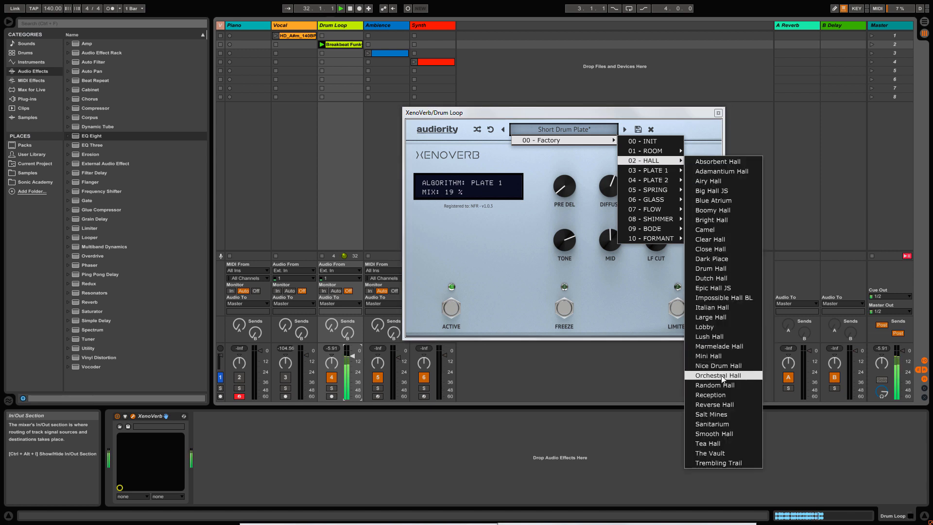
pyautogui.click(718, 376)
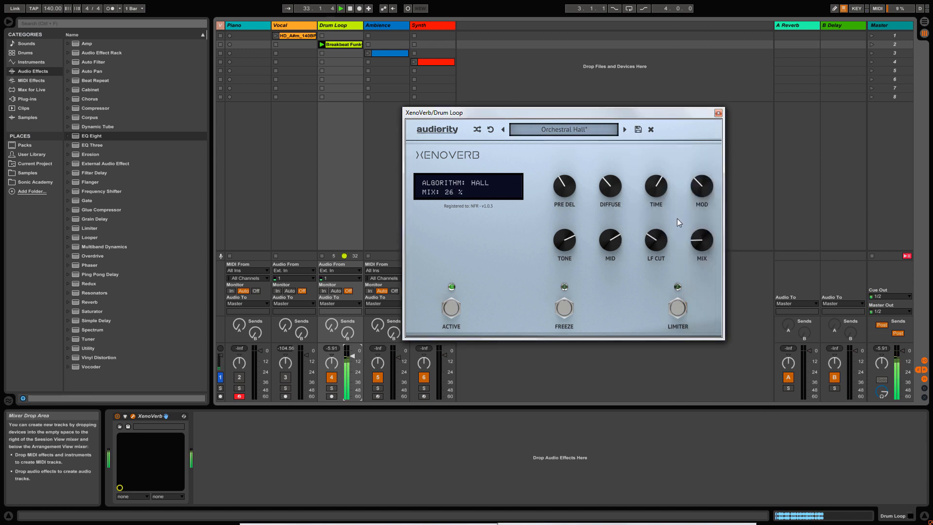
# Step: Shorten the hall's Time, raise its Diffuse, set the Mid gain to 3 dB, and close the Drum Loop reverb window
pyautogui.moveTo(651, 190); pyautogui.dragTo(647, 214)
pyautogui.moveTo(609, 188); pyautogui.dragTo(606, 169)
pyautogui.moveTo(616, 244); pyautogui.dragTo(613, 227)
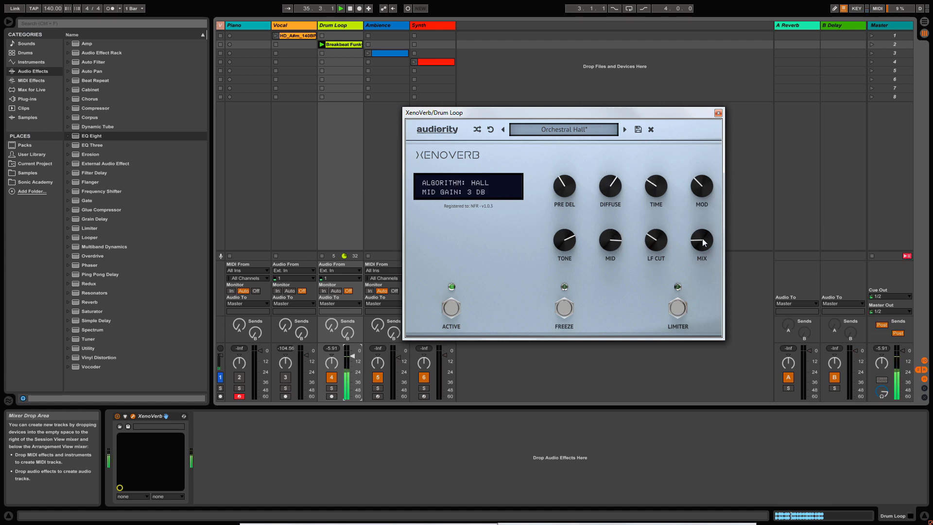
pyautogui.moveTo(702, 240); pyautogui.dragTo(702, 243)
pyautogui.click(718, 113)
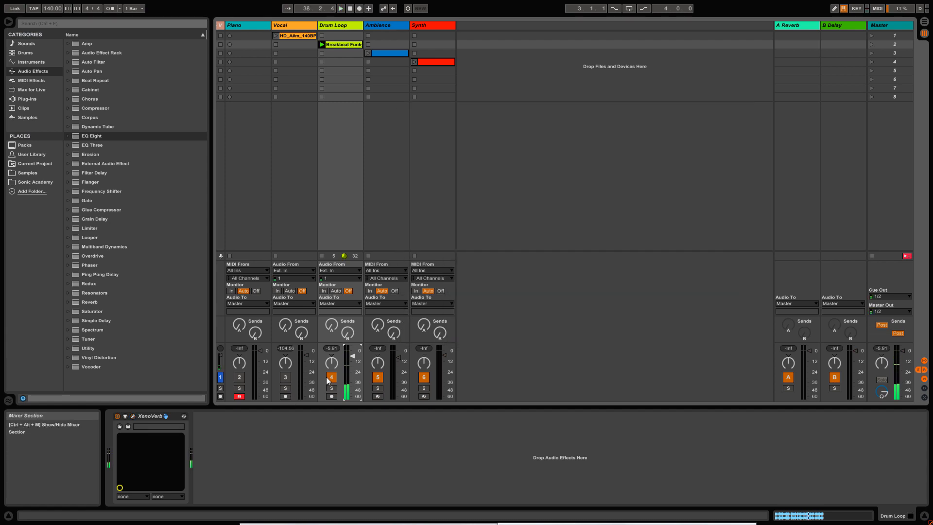
# Step: Enable the XenoVerb device on the Ambience track and open its window clear of the mixer controls
pyautogui.click(380, 25)
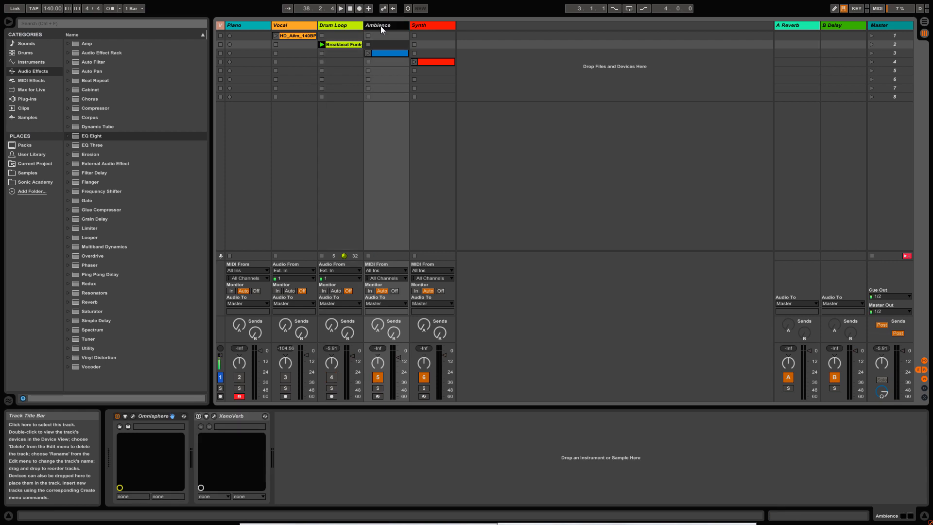
pyautogui.click(198, 416)
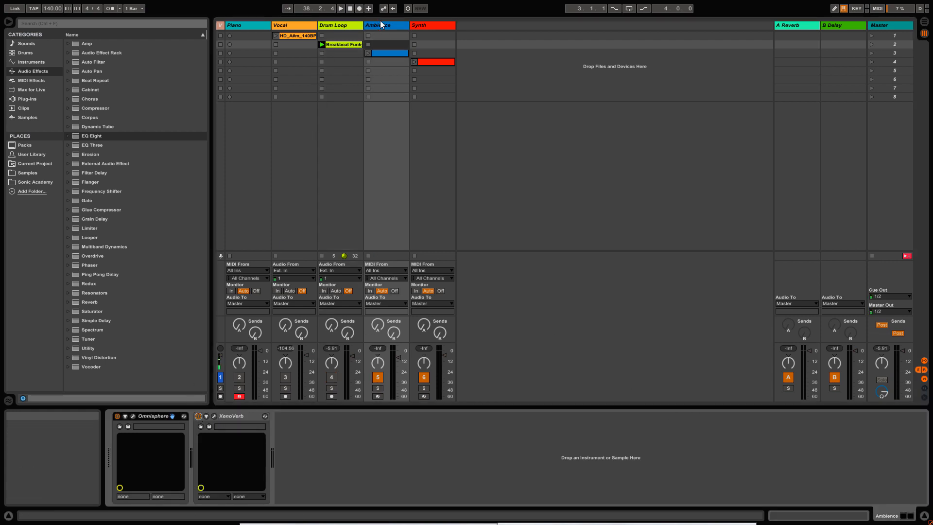
pyautogui.click(214, 416)
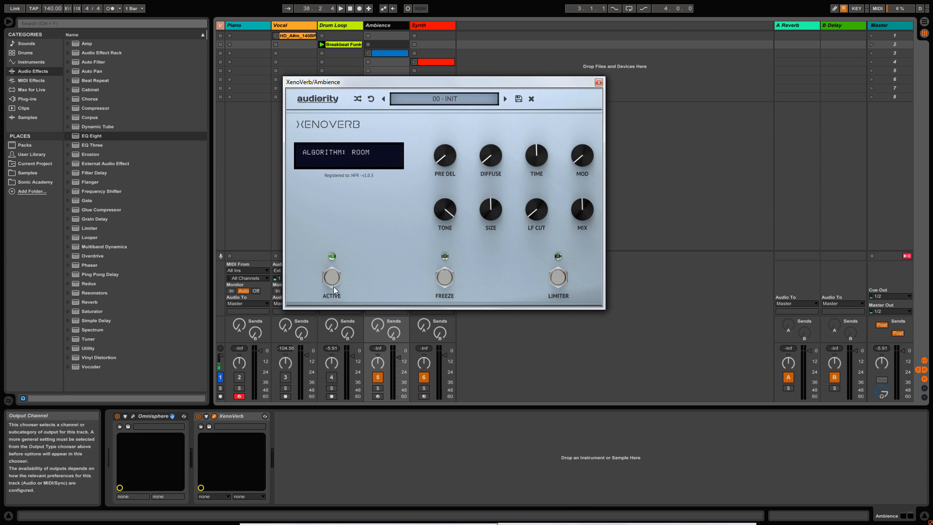
pyautogui.moveTo(427, 82); pyautogui.dragTo(586, 119)
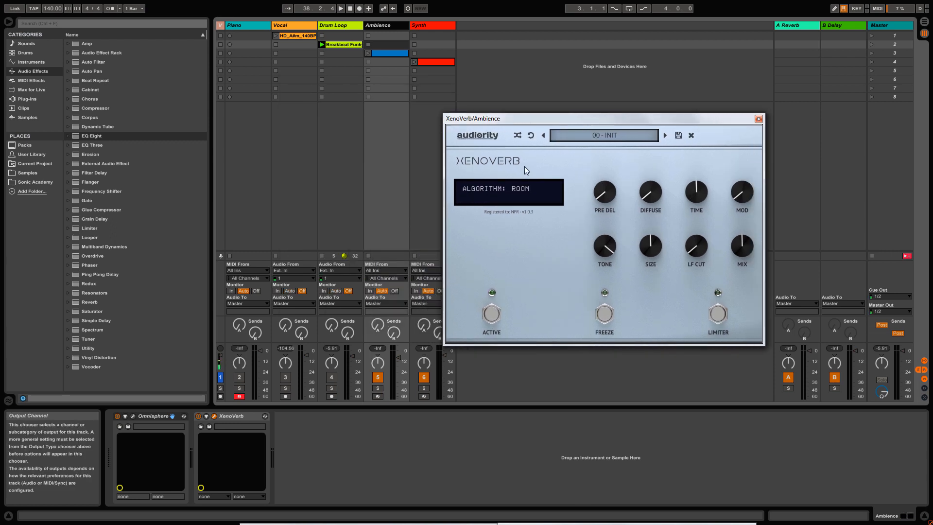
# Step: Play scene 3 and arm the Ambience track for recording instead of the Piano track
pyautogui.click(871, 53)
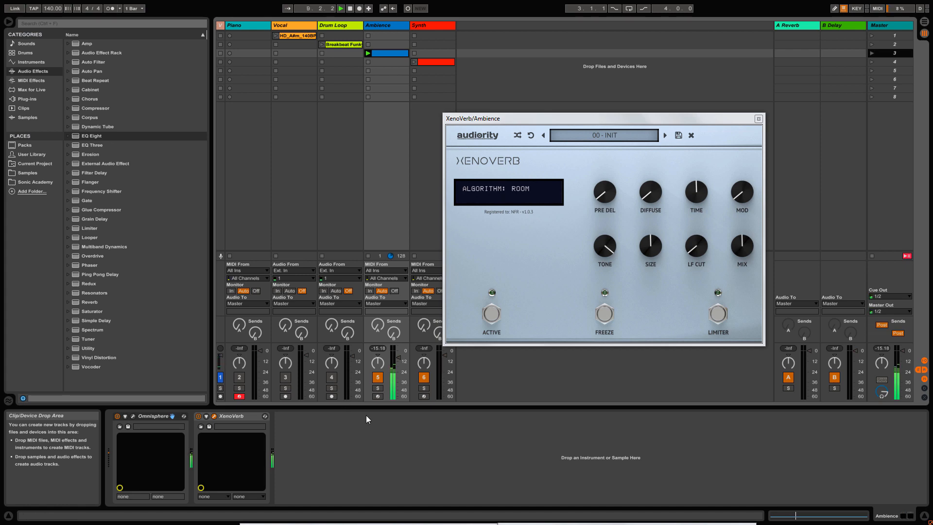
pyautogui.click(377, 396)
pyautogui.click(240, 396)
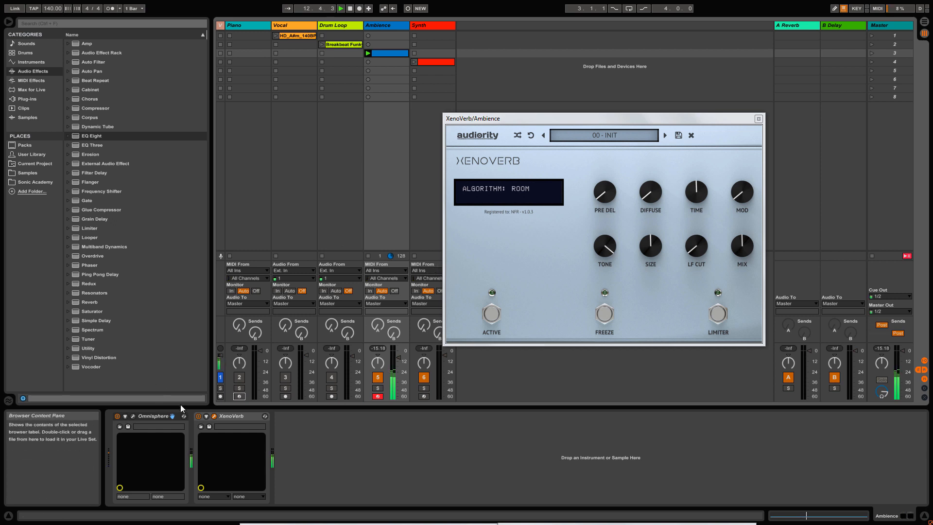
# Step: Activate the Ambience reverb, load the factory Shimmer preset Infinite Chorus and set its Mix to 42 %
pyautogui.click(492, 319)
pyautogui.click(590, 135)
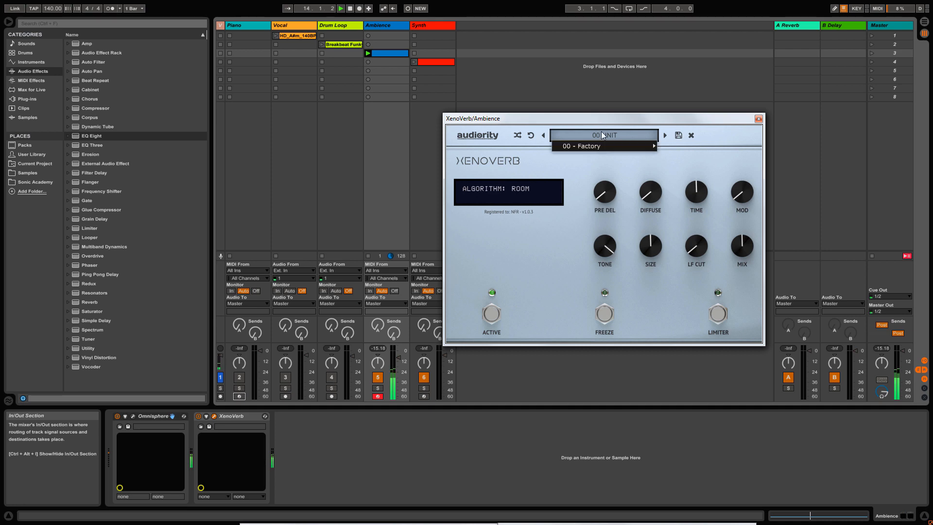
pyautogui.moveTo(601, 146)
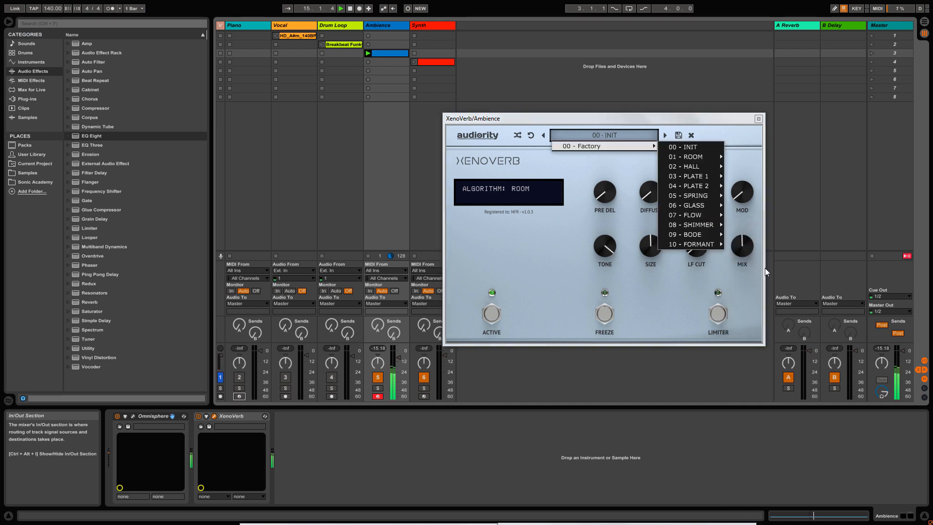
pyautogui.moveTo(695, 224)
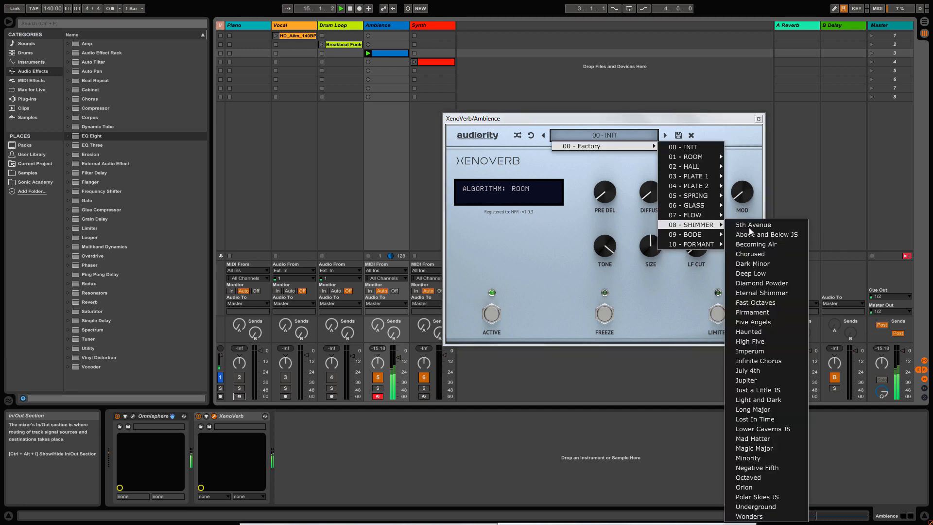
pyautogui.click(762, 362)
pyautogui.moveTo(732, 249); pyautogui.dragTo(714, 322)
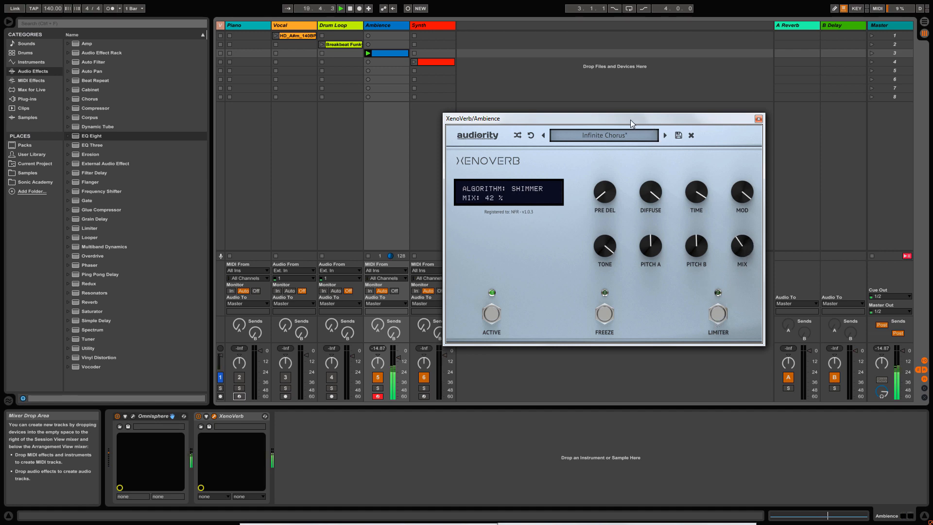
pyautogui.moveTo(631, 119); pyautogui.dragTo(462, 115)
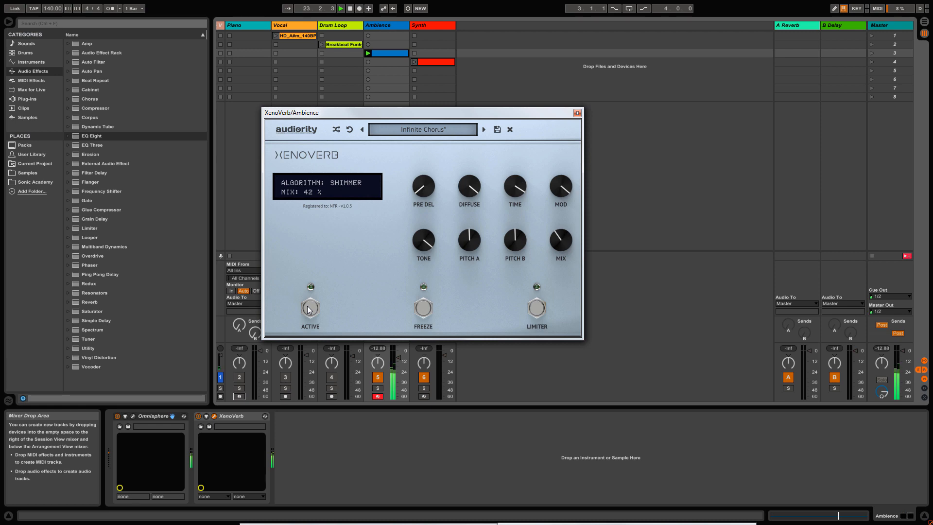
# Step: Load the factory Shimmer preset Negative Fifth on the Ambience track's reverb
pyautogui.click(424, 127)
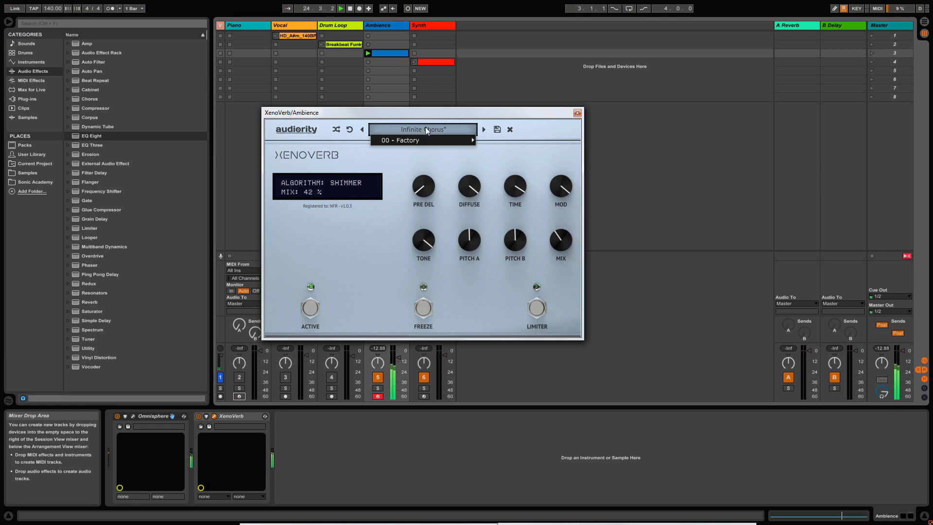
pyautogui.moveTo(427, 141)
pyautogui.moveTo(515, 219)
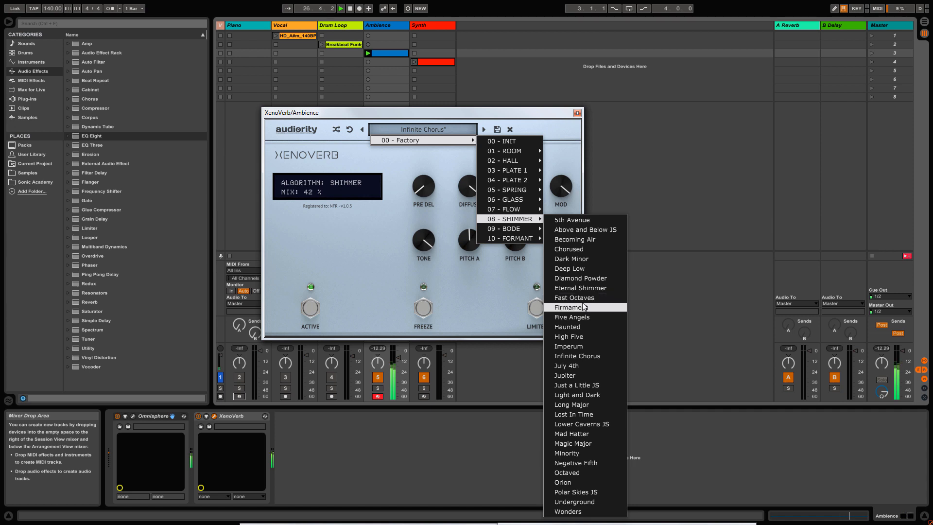
pyautogui.click(596, 463)
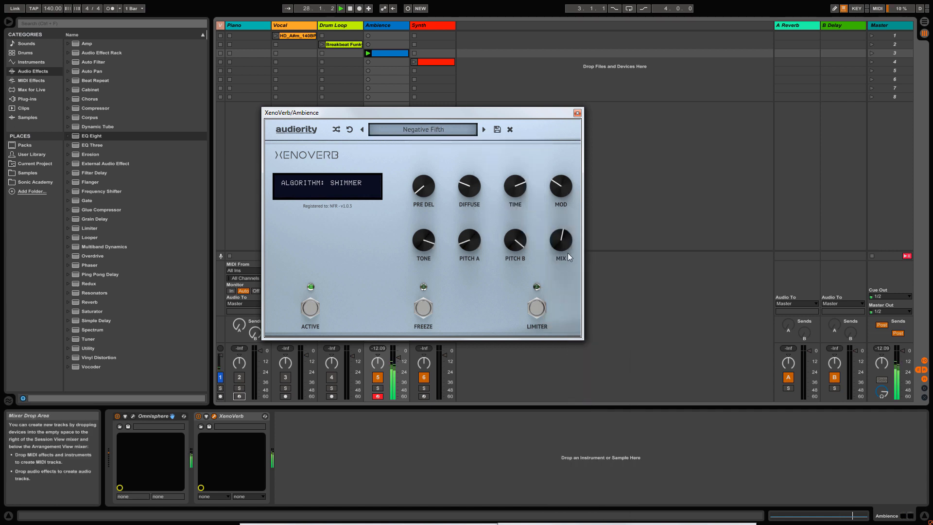
# Step: Adjust the shimmer's Pitch A, Pitch B, Diffuse and Time, and set Mod to 67 % and Pre-delay to 5.36 ms
pyautogui.moveTo(567, 252); pyautogui.dragTo(512, 258)
pyautogui.moveTo(478, 244); pyautogui.dragTo(468, 221)
pyautogui.moveTo(473, 191)
pyautogui.moveTo(519, 184); pyautogui.dragTo(546, 155)
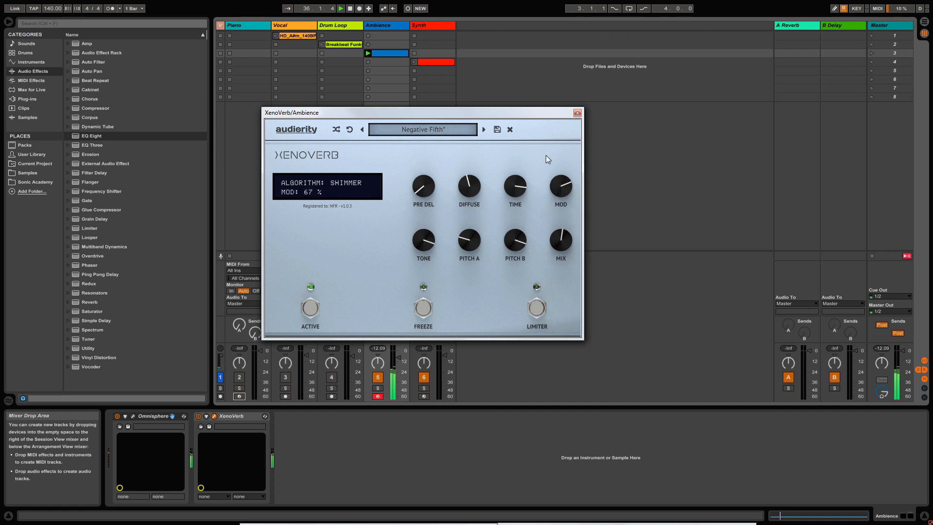
pyautogui.moveTo(429, 189); pyautogui.dragTo(422, 152)
# Step: Load the factory Bode preset Creeper and set its Mix to 56 %
pyautogui.click(422, 131)
pyautogui.moveTo(427, 139)
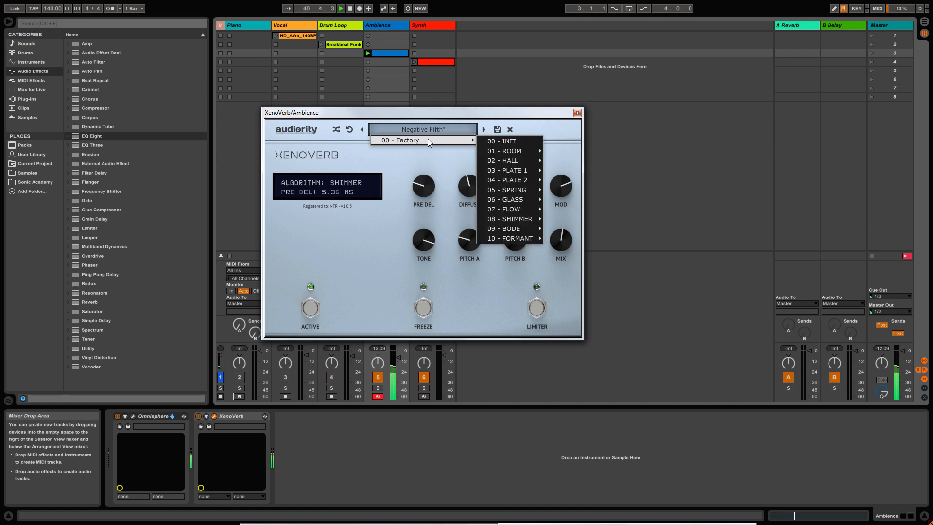
pyautogui.moveTo(529, 233)
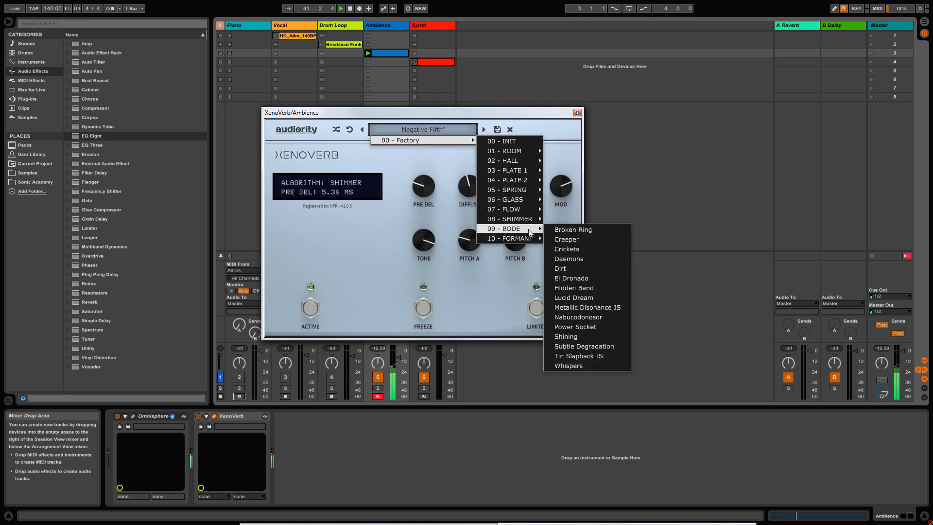
pyautogui.click(570, 239)
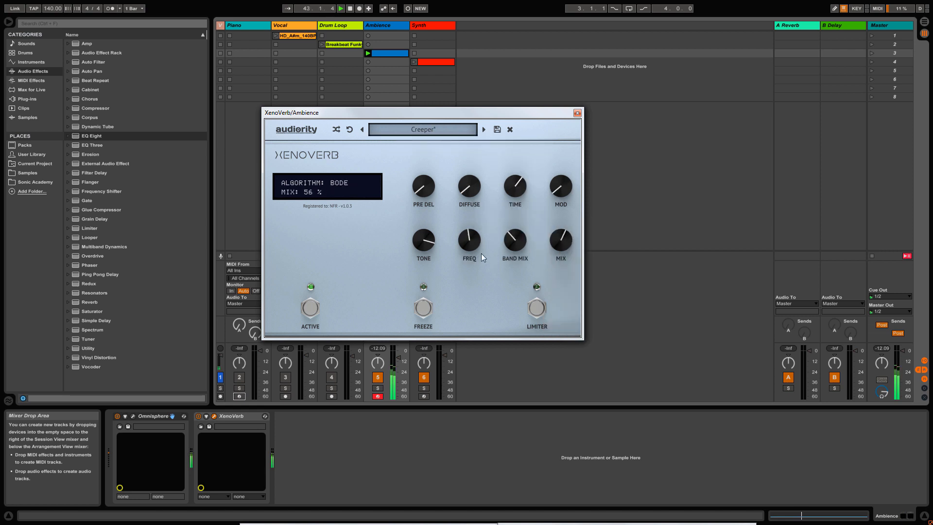
# Step: Vary Creeper's frequency shift and lower its Mix, briefly bypass the reverb, and set Freq to 384 Hz
pyautogui.moveTo(475, 246); pyautogui.dragTo(530, 204)
pyautogui.moveTo(565, 235); pyautogui.dragTo(565, 221)
pyautogui.moveTo(480, 239); pyautogui.dragTo(467, 292)
pyautogui.moveTo(560, 243); pyautogui.dragTo(550, 278)
pyautogui.click(311, 310)
pyautogui.moveTo(467, 242); pyautogui.dragTo(436, 156)
# Step: Load the factory Bode preset Whispers and set its Mix to 74 %
pyautogui.click(427, 129)
pyautogui.moveTo(443, 141)
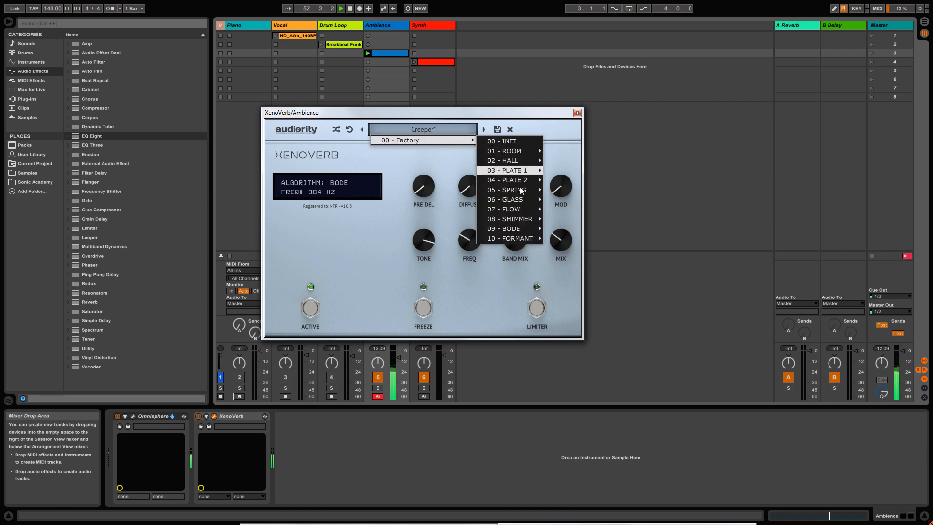
pyautogui.moveTo(519, 229)
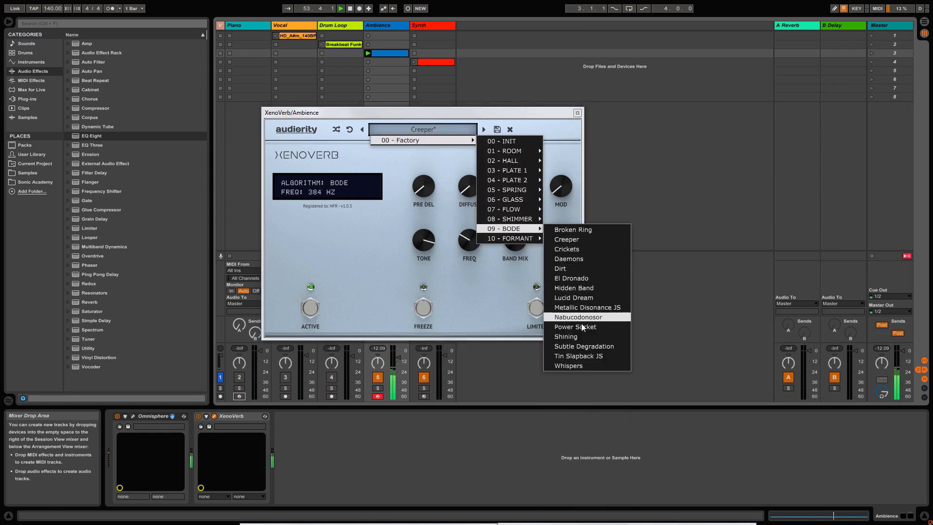
pyautogui.click(581, 366)
pyautogui.moveTo(560, 243); pyautogui.dragTo(554, 196)
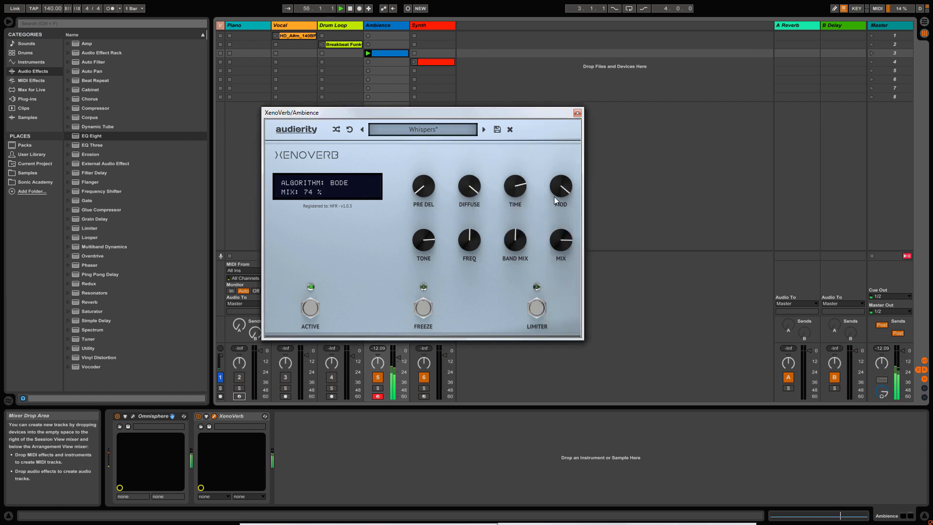
# Step: Raise Whispers' Freq, set its Band Mix to 100% | 93%, and reduce the Mix to 37 %
pyautogui.moveTo(482, 237); pyautogui.dragTo(500, 243)
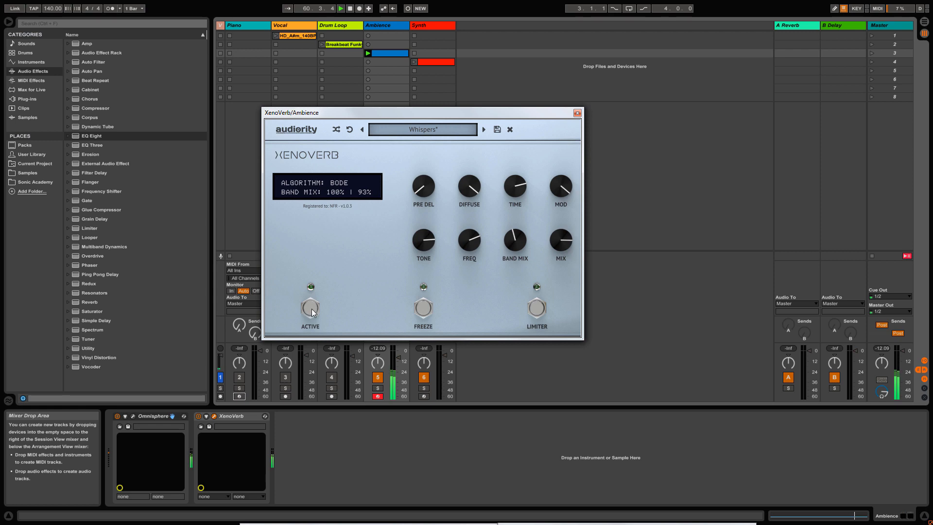
pyautogui.moveTo(557, 247)
pyautogui.moveTo(557, 247); pyautogui.dragTo(549, 289)
# Step: Load the factory Formant preset Crying Angels and set its Formant to 32 %
pyautogui.click(427, 129)
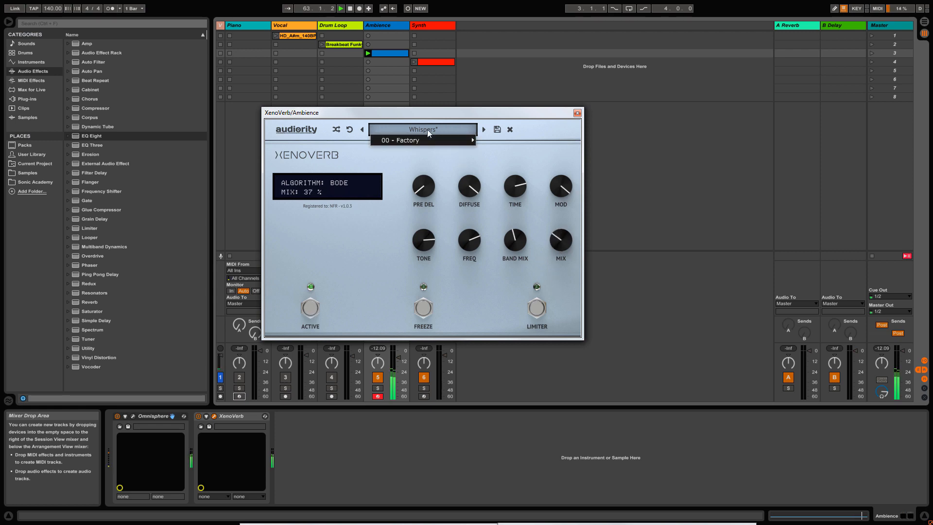
pyautogui.moveTo(432, 141)
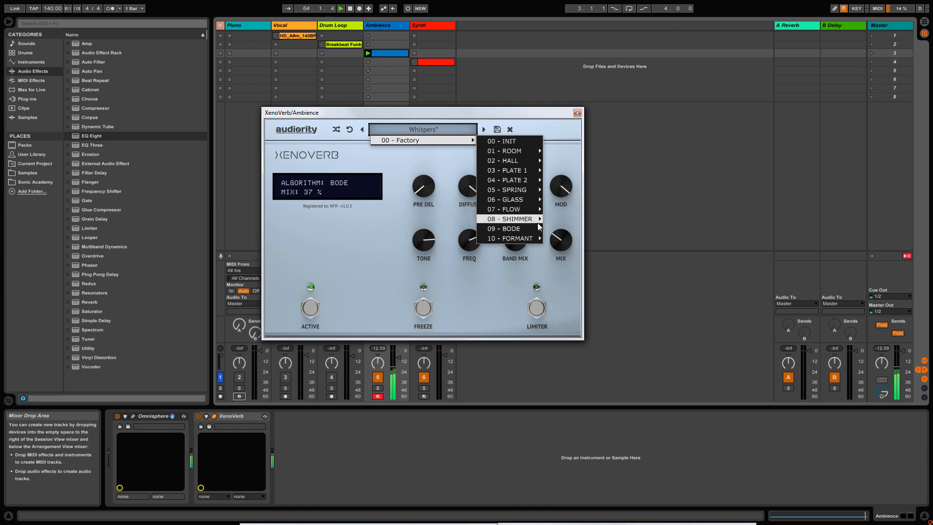
pyautogui.moveTo(537, 239)
pyautogui.click(576, 268)
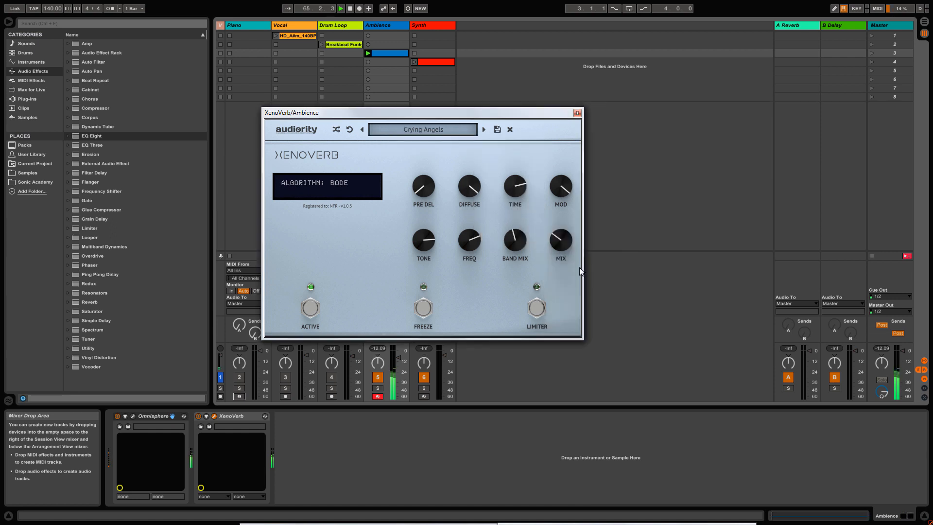
pyautogui.moveTo(474, 242); pyautogui.dragTo(457, 300)
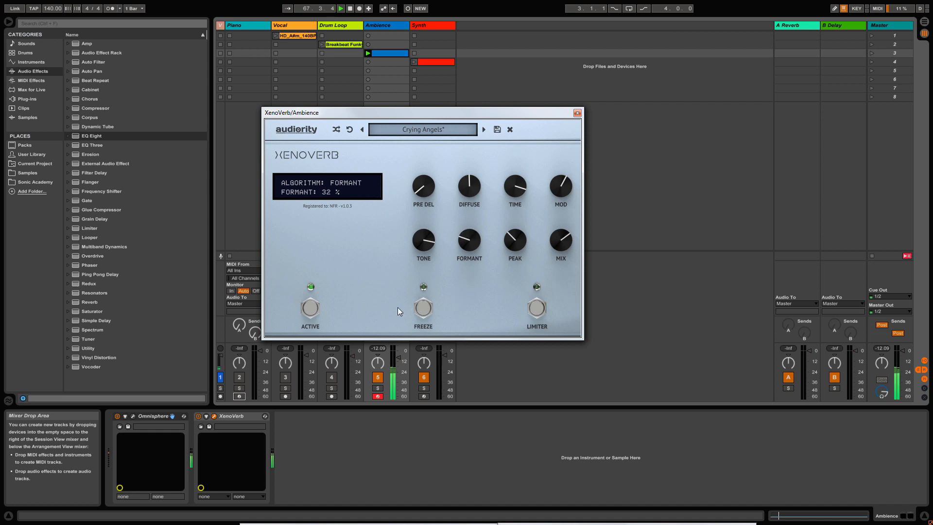
# Step: Bypass and reactivate the reverb, and vary the Peak, Formant and Mix of Crying Angels
pyautogui.click(311, 310)
pyautogui.click(311, 310)
pyautogui.moveTo(514, 242); pyautogui.dragTo(518, 204)
pyautogui.moveTo(474, 241); pyautogui.dragTo(477, 194)
pyautogui.moveTo(556, 234); pyautogui.dragTo(549, 204)
pyautogui.moveTo(470, 238); pyautogui.dragTo(464, 302)
# Step: Switch to the next Formant preset, Oh Man, raise its Peak, and set Formant to 60 % and Mix to 37 %
pyautogui.click(484, 130)
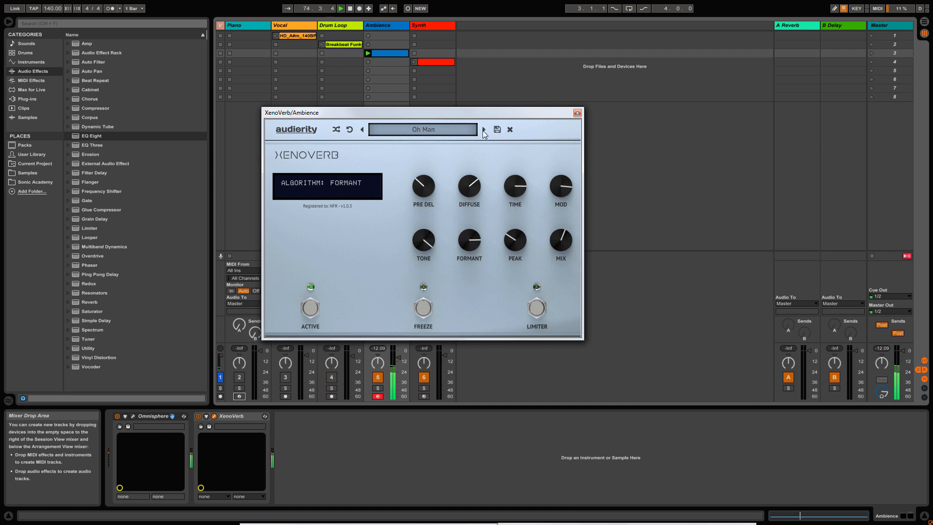
pyautogui.moveTo(456, 234); pyautogui.dragTo(462, 292)
pyautogui.moveTo(567, 232); pyautogui.dragTo(465, 286)
pyautogui.moveTo(515, 241); pyautogui.dragTo(517, 197)
pyautogui.moveTo(482, 232); pyautogui.dragTo(471, 199)
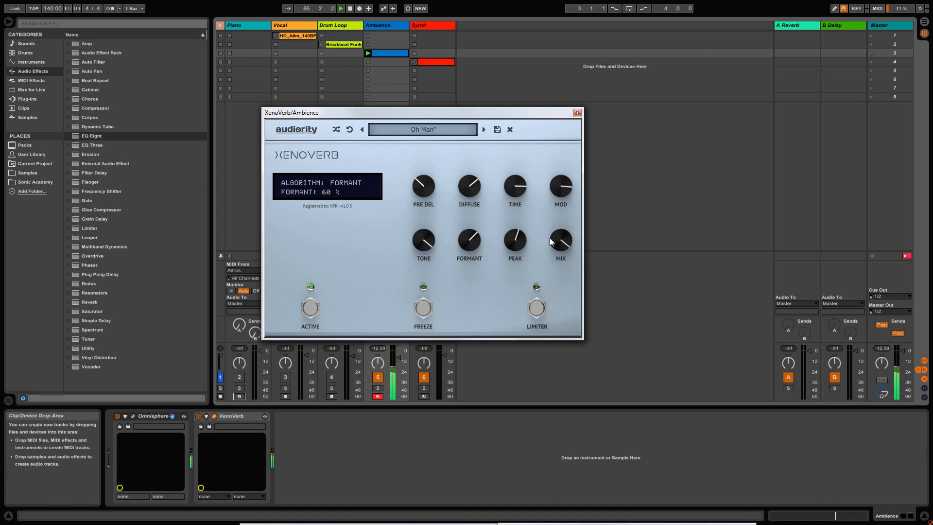
pyautogui.moveTo(553, 240); pyautogui.dragTo(530, 317)
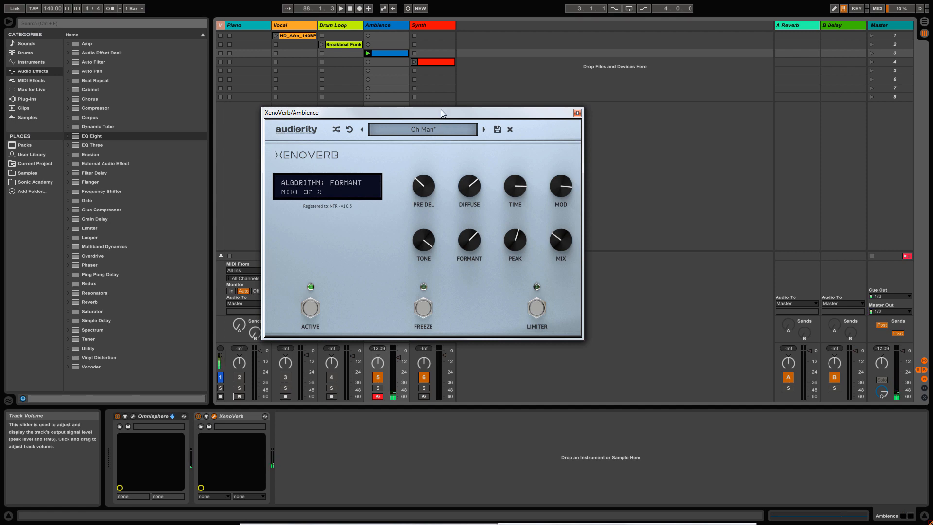
pyautogui.moveTo(441, 110); pyautogui.dragTo(579, 123)
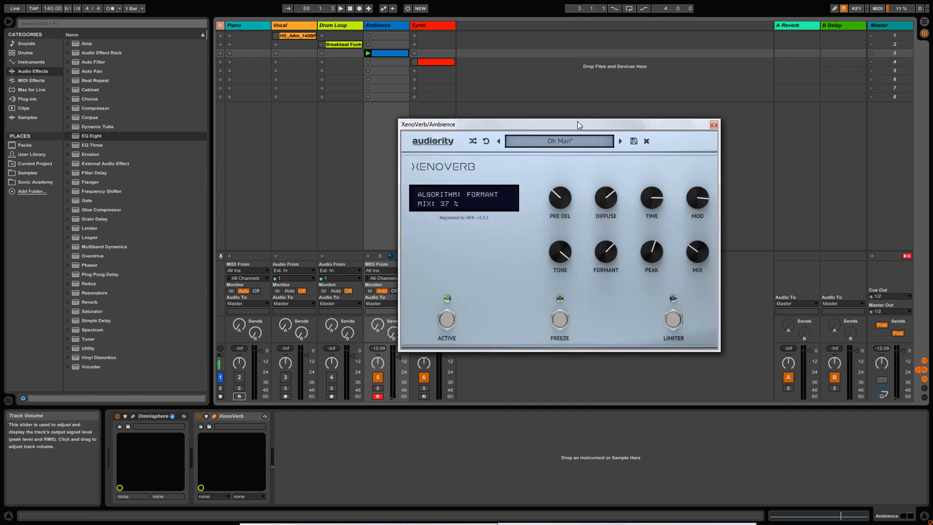
# Step: Close the Ambience track's XenoVerb window and launch scene 4 to play the Synth track's clip
pyautogui.click(714, 124)
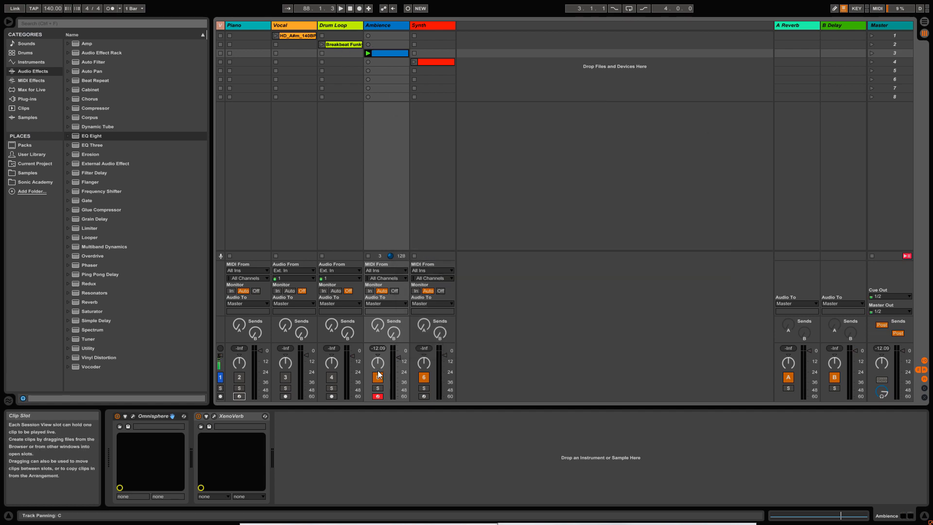
pyautogui.click(440, 26)
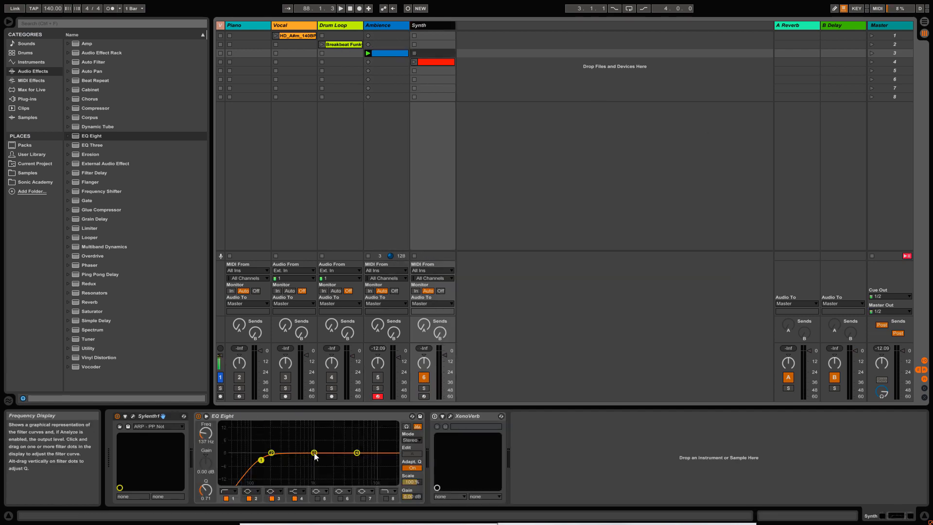
pyautogui.click(313, 414)
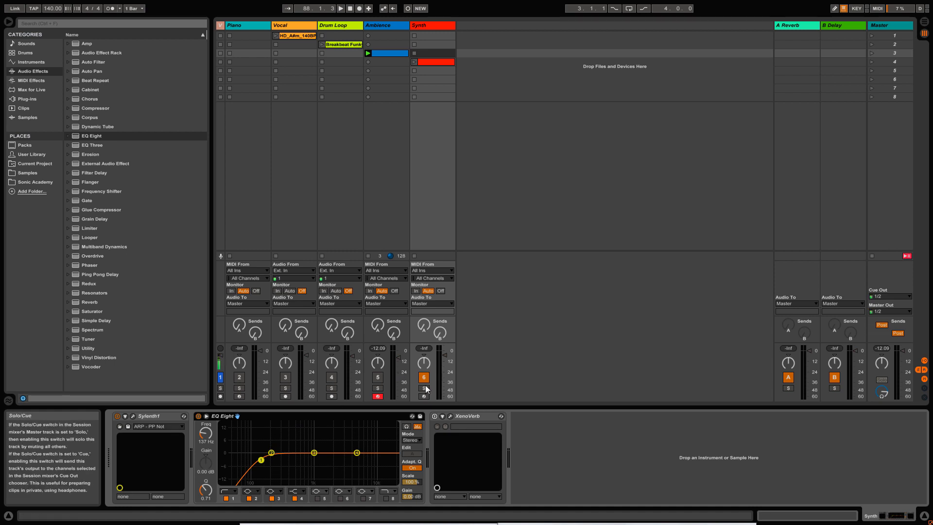
pyautogui.click(872, 60)
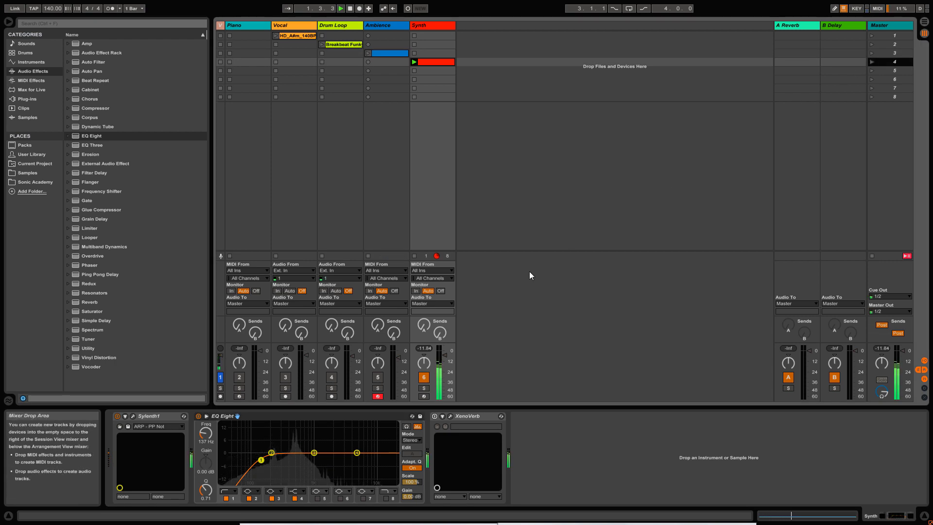
# Step: Enable XenoVerb on the Synth track and open its plug-in window
pyautogui.click(434, 416)
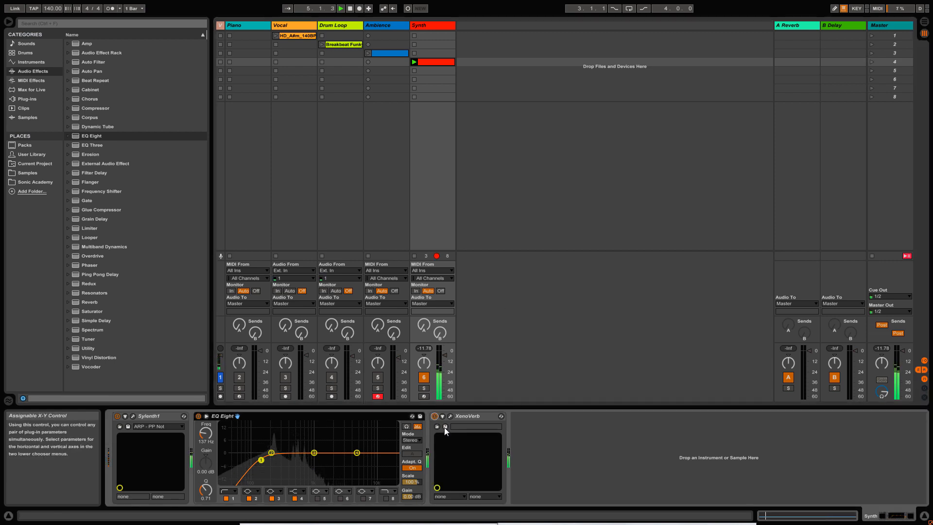
pyautogui.click(451, 416)
pyautogui.moveTo(713, 116); pyautogui.dragTo(481, 88)
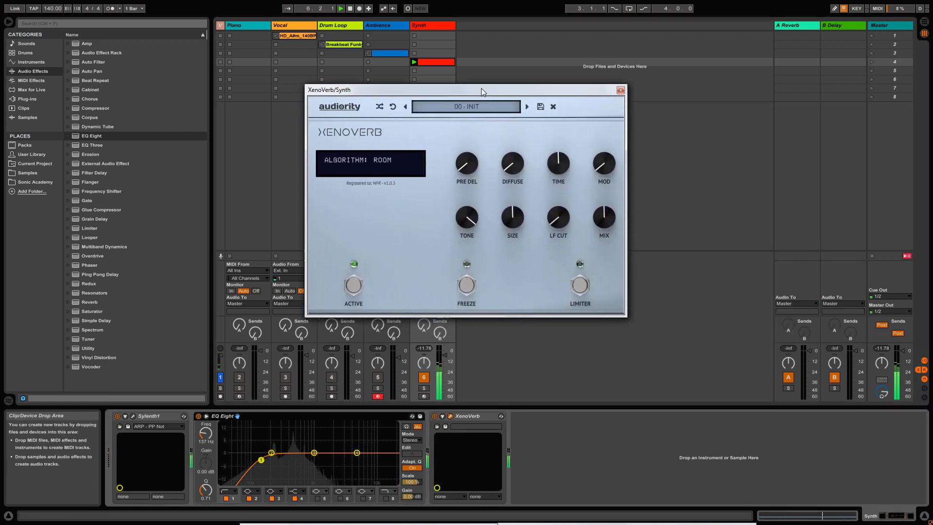
# Step: Load the factory Plate 2 preset Great Plate and set its Mix to 35 %
pyautogui.click(478, 106)
pyautogui.moveTo(472, 118)
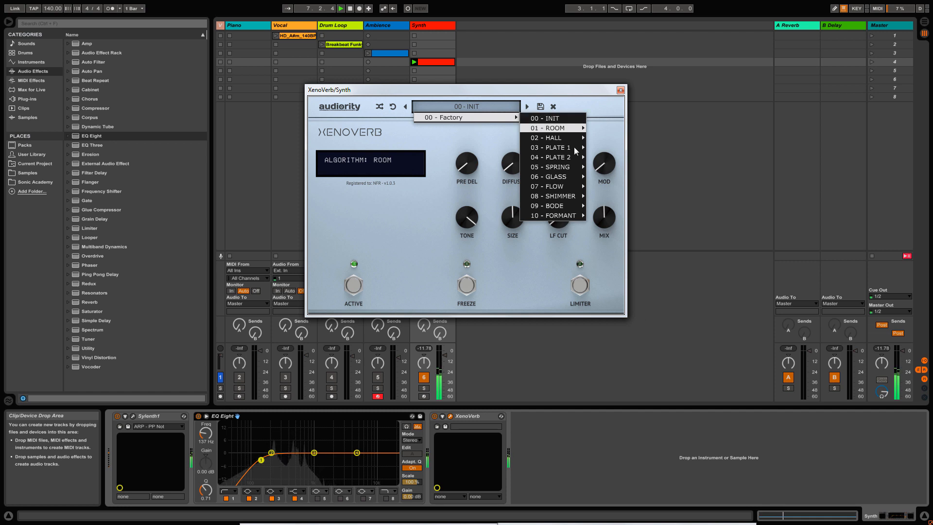
pyautogui.moveTo(574, 169)
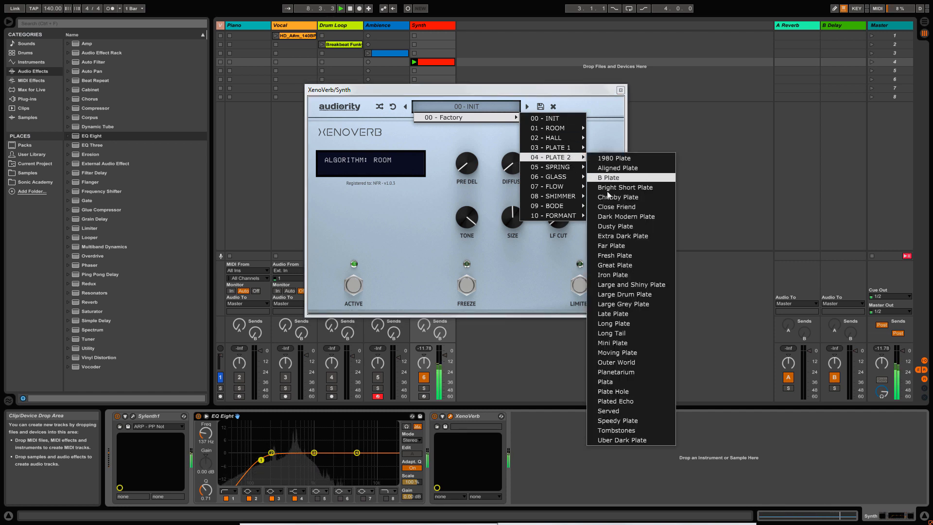
pyautogui.click(622, 266)
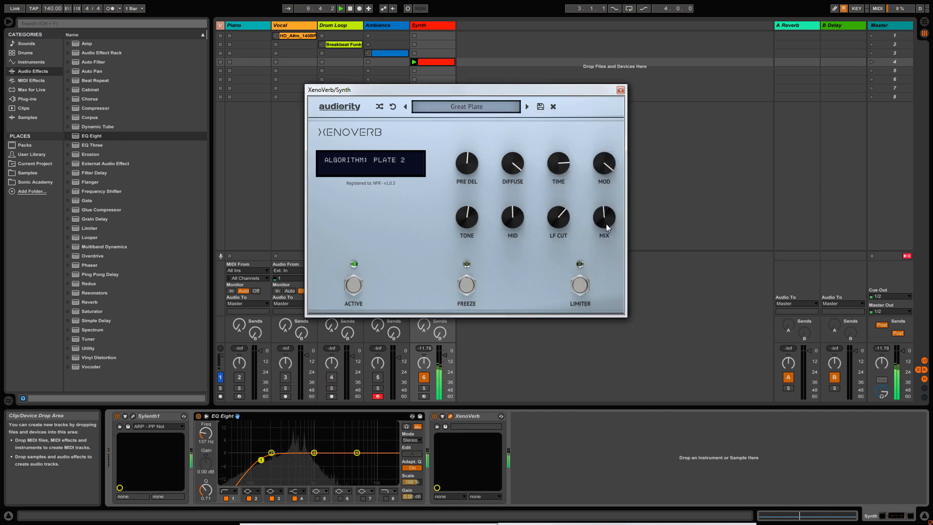
pyautogui.moveTo(605, 223); pyautogui.dragTo(599, 241)
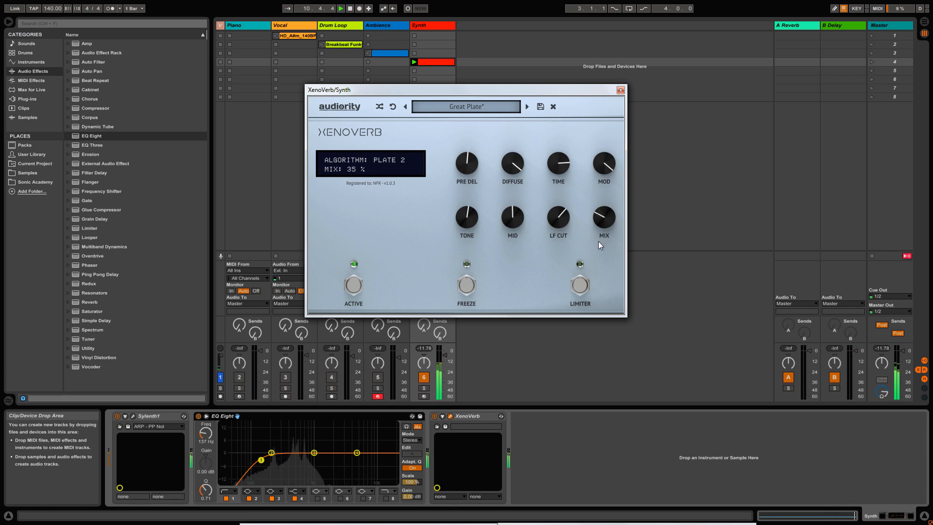
# Step: Try playing the Drum Loop track's breakbeat clip alongside the synth, and stop that track again
pyautogui.moveTo(530, 86); pyautogui.dragTo(611, 130)
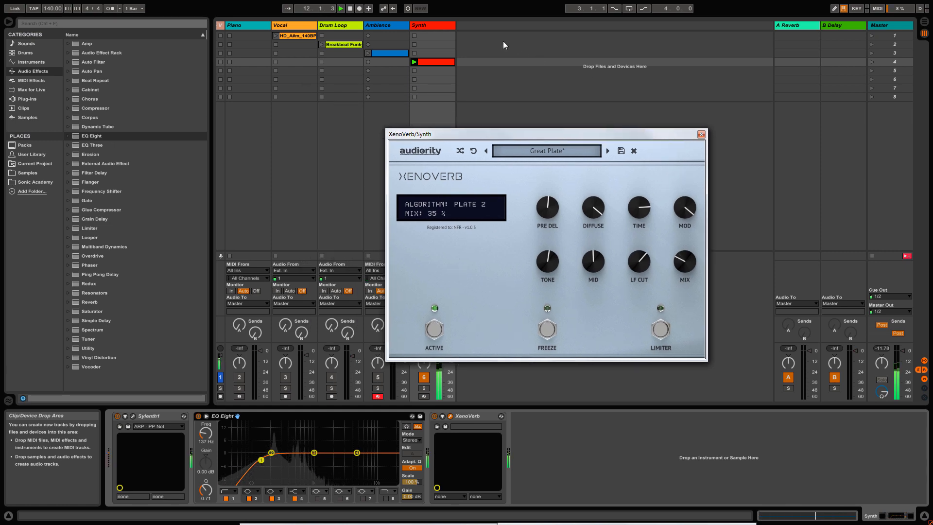
pyautogui.click(321, 45)
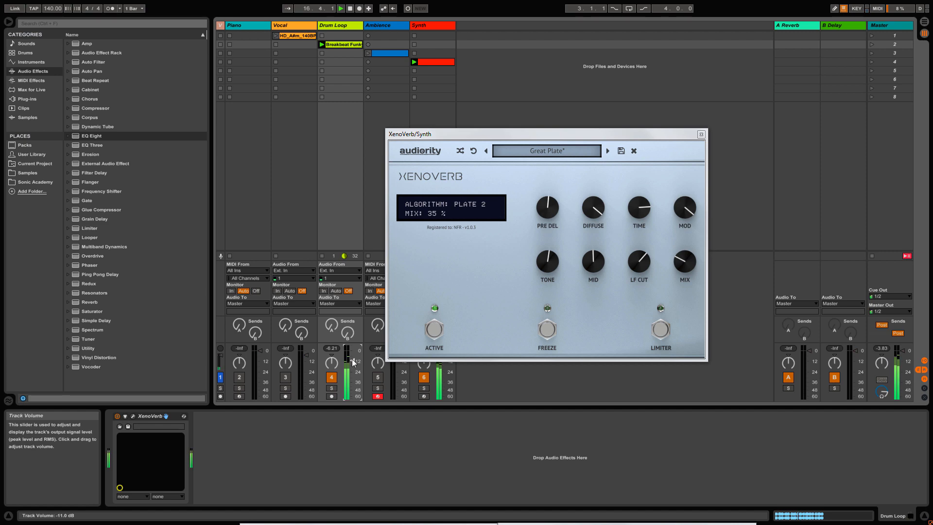
pyautogui.click(321, 53)
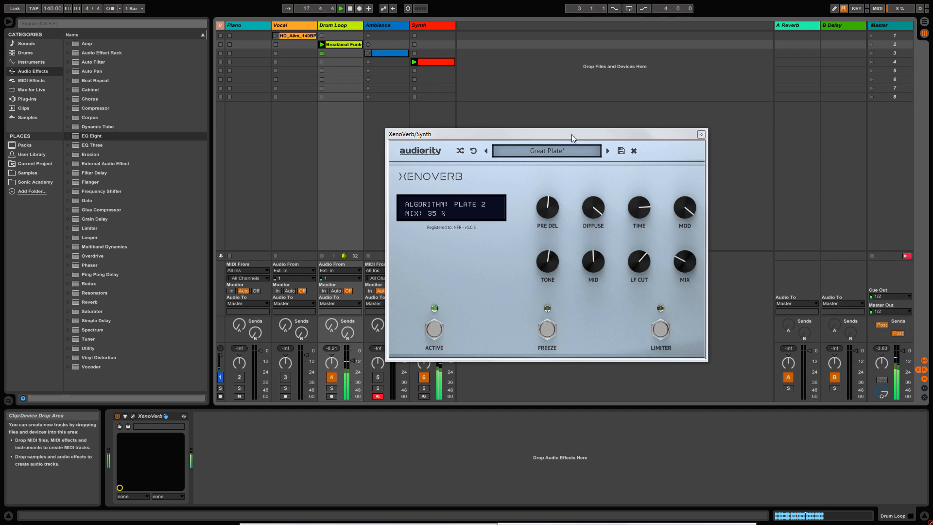
# Step: Load the factory Glass preset Nice Resonator JS on the synth and set its Mix to 36 %
pyautogui.moveTo(571, 134); pyautogui.dragTo(477, 97)
pyautogui.click(461, 113)
pyautogui.moveTo(468, 126)
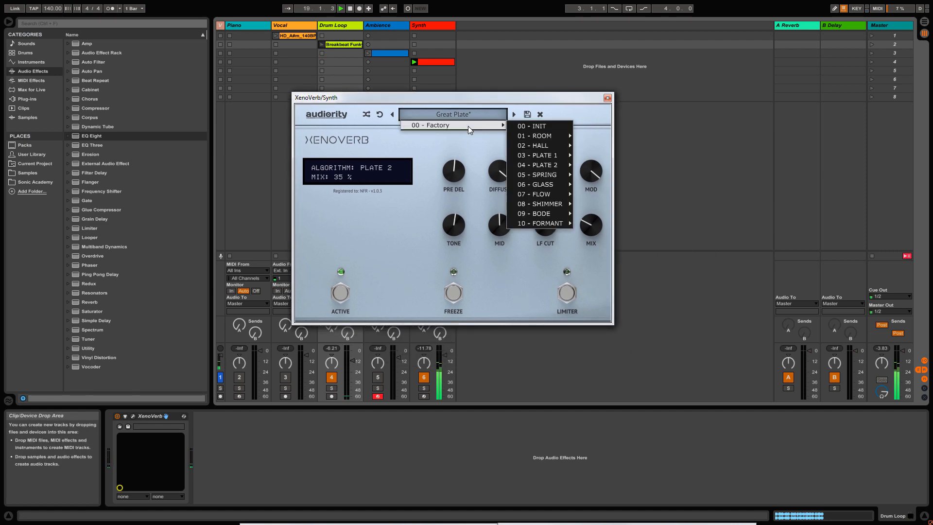
pyautogui.moveTo(554, 184)
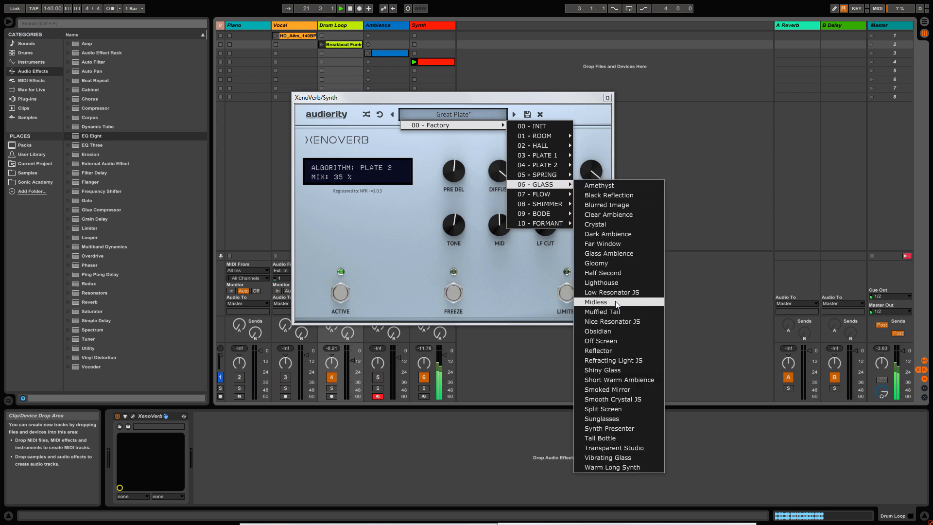
pyautogui.click(614, 321)
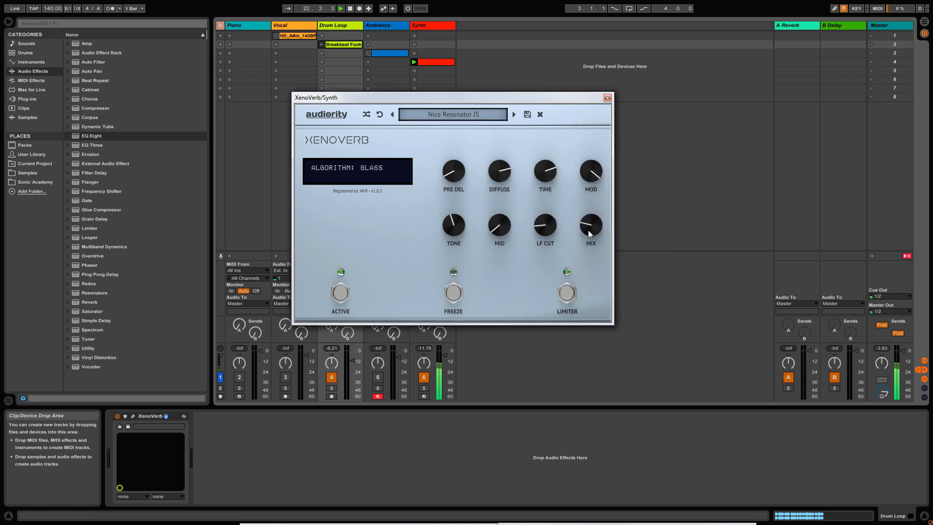
pyautogui.moveTo(589, 218); pyautogui.dragTo(589, 222)
# Step: Load the factory Flow preset Astral Projection and reduce its Mix
pyautogui.click(448, 114)
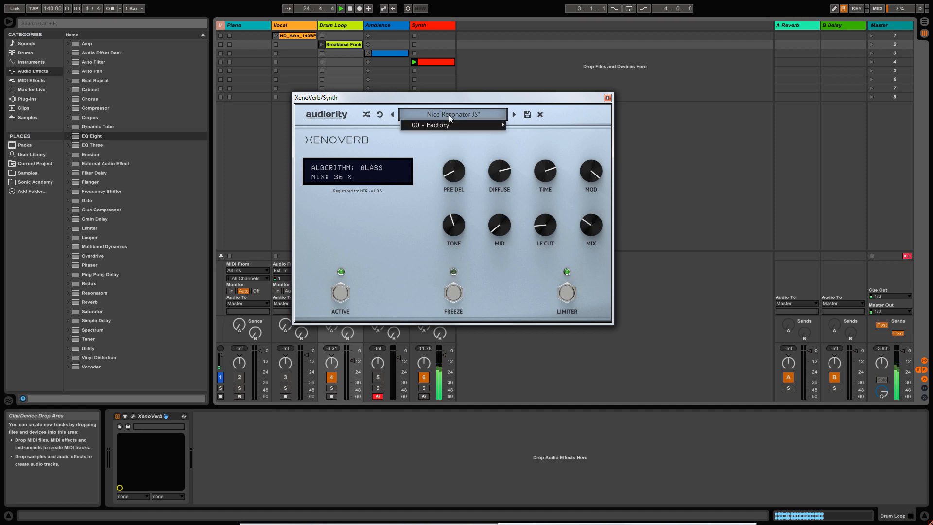
pyautogui.moveTo(451, 123)
pyautogui.moveTo(559, 193)
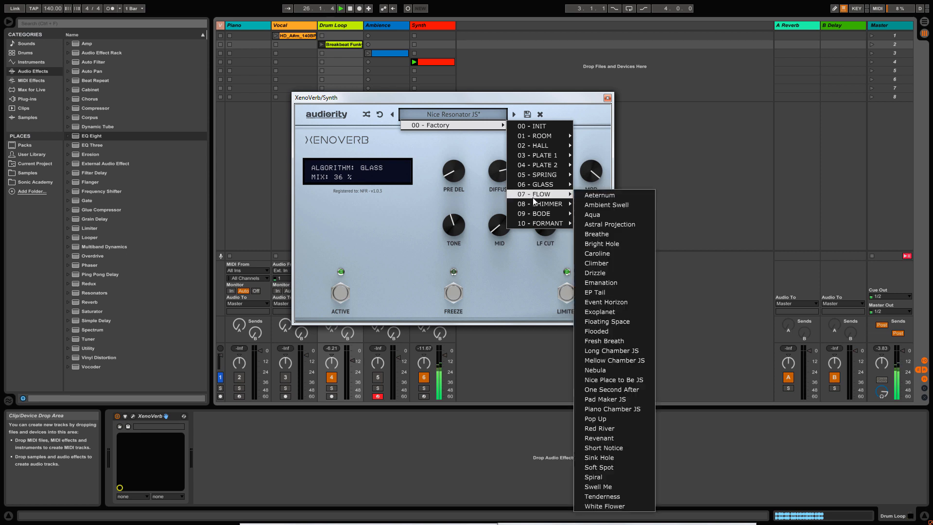
pyautogui.click(597, 224)
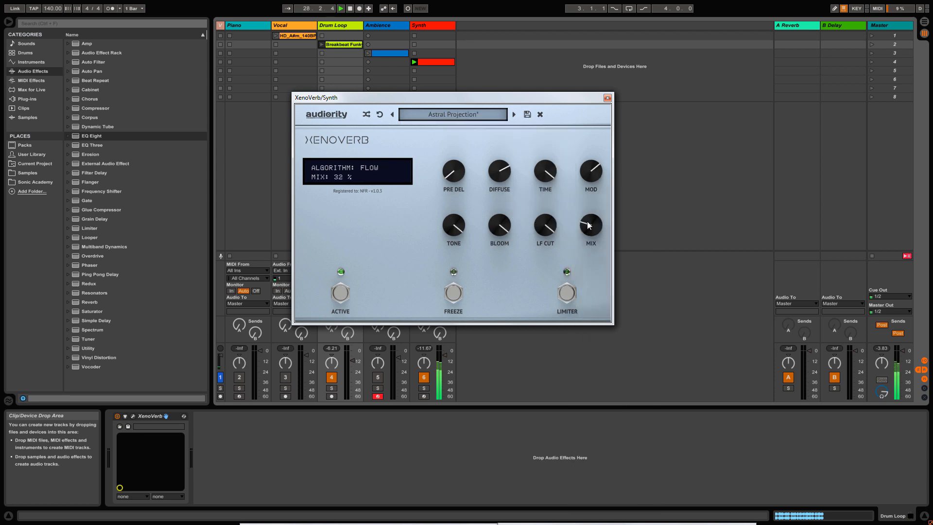
pyautogui.moveTo(590, 225); pyautogui.dragTo(588, 228)
# Step: Lower Astral Projection's Bloom, adjust its Time, and set the Mix to 31 %
pyautogui.moveTo(493, 224); pyautogui.dragTo(488, 293)
pyautogui.moveTo(544, 194)
pyautogui.mouseDown()
pyautogui.moveTo(538, 210)
pyautogui.moveTo(540, 199)
pyautogui.mouseUp()
pyautogui.moveTo(594, 225); pyautogui.dragTo(593, 222)
# Step: Load the factory Flow preset Sink Hole and set its Mix to 46 %
pyautogui.click(473, 115)
pyautogui.moveTo(500, 125)
pyautogui.moveTo(557, 204)
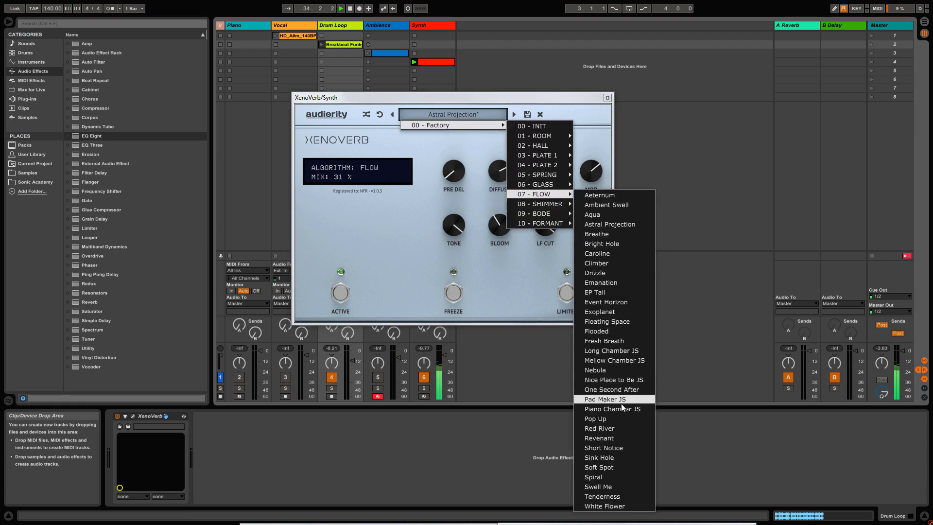
pyautogui.click(623, 458)
pyautogui.moveTo(592, 227); pyautogui.dragTo(591, 224)
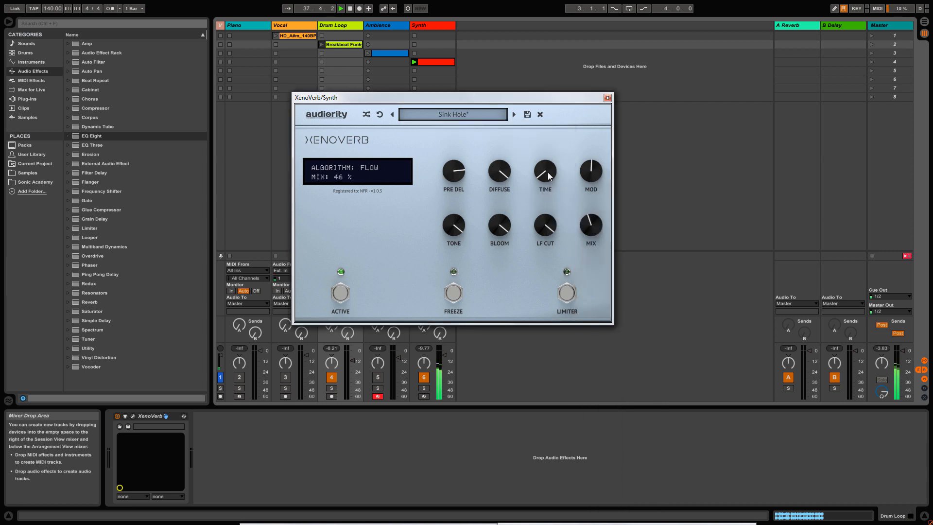
# Step: Load the factory Glass preset Smooth Crystal JS and set its Mix to 23 %
pyautogui.click(453, 113)
pyautogui.moveTo(482, 125)
pyautogui.moveTo(557, 156)
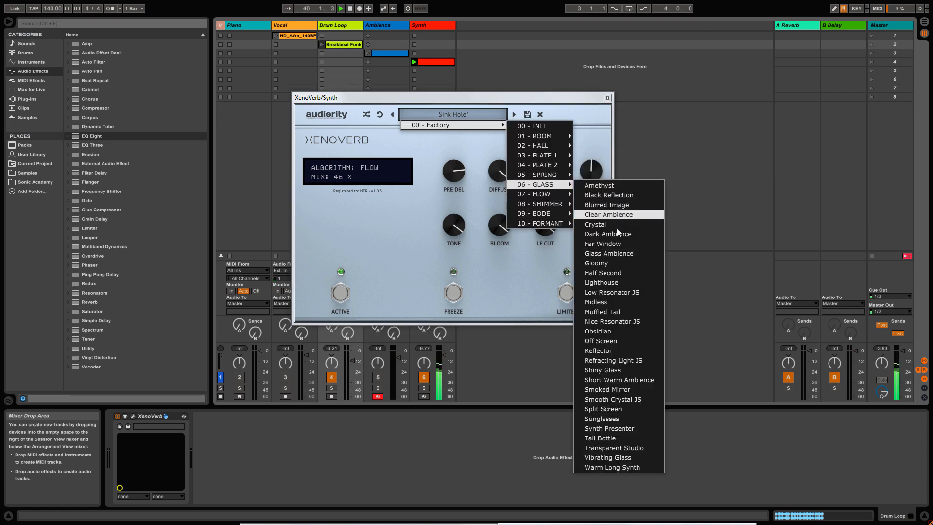
pyautogui.click(633, 399)
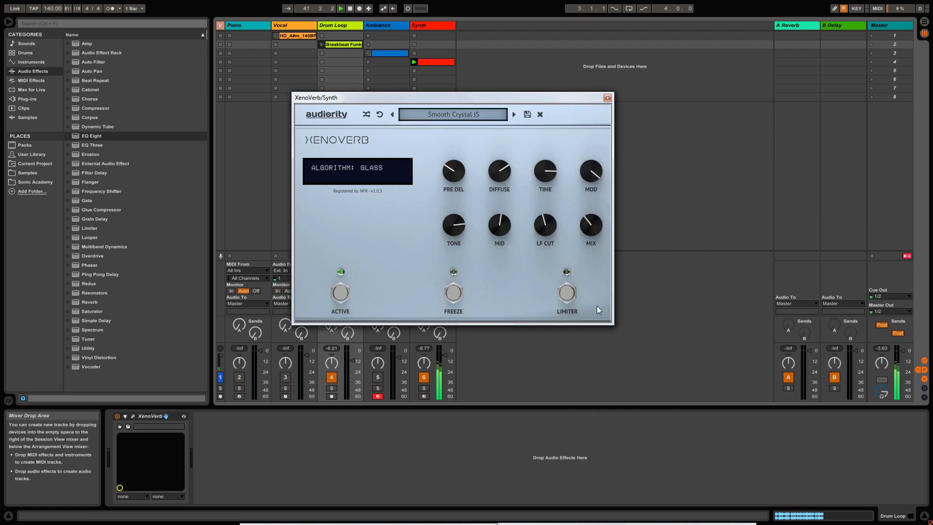
pyautogui.moveTo(593, 229); pyautogui.dragTo(593, 247)
pyautogui.moveTo(596, 226); pyautogui.dragTo(596, 228)
# Step: Load the factory Hall preset Smooth Hall and set its Mix to 42 %
pyautogui.click(469, 115)
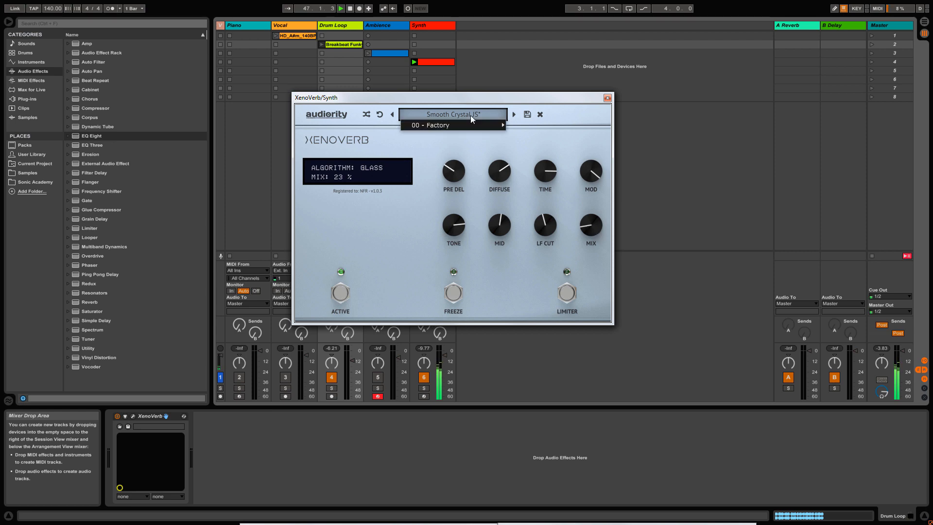
pyautogui.moveTo(475, 123)
pyautogui.moveTo(539, 145)
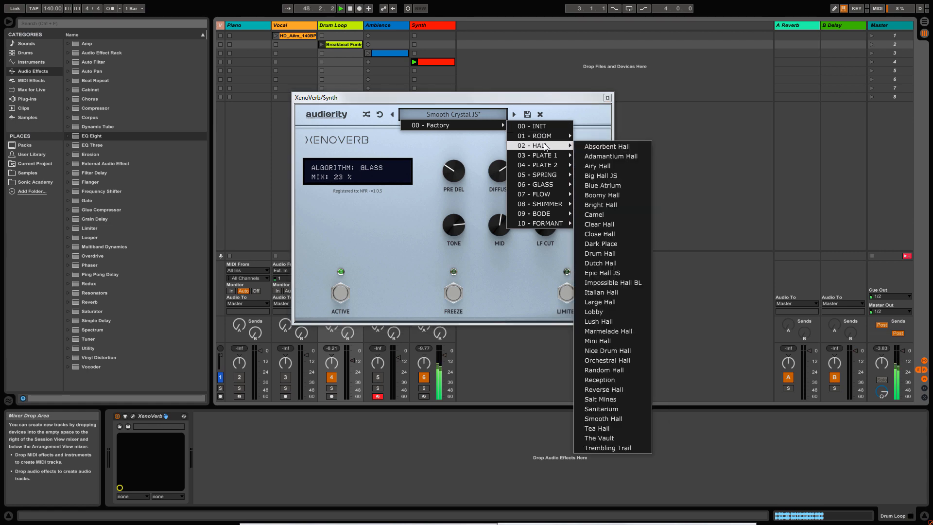
pyautogui.click(605, 418)
pyautogui.moveTo(597, 228); pyautogui.dragTo(595, 229)
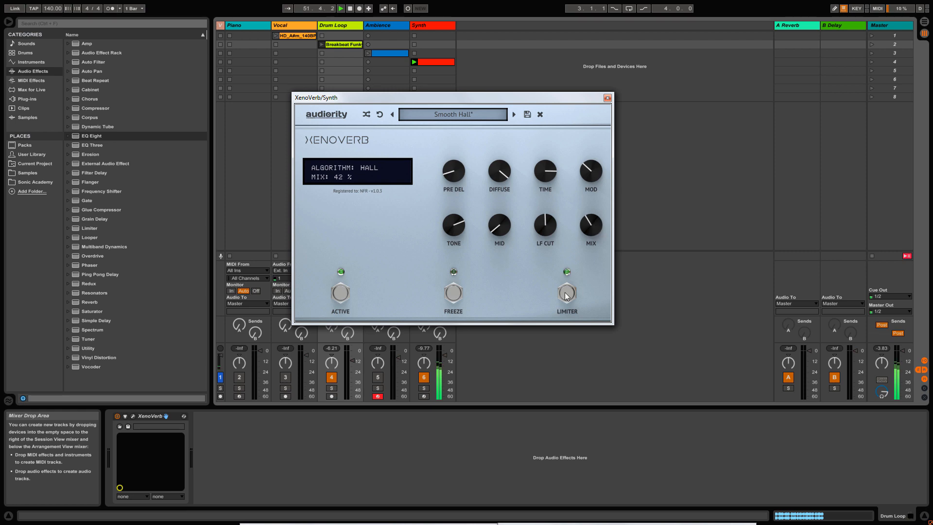
# Step: Load the factory Glass preset Vibrating Glass, set its Mix to 25 %, and bypass the reverb
pyautogui.click(483, 114)
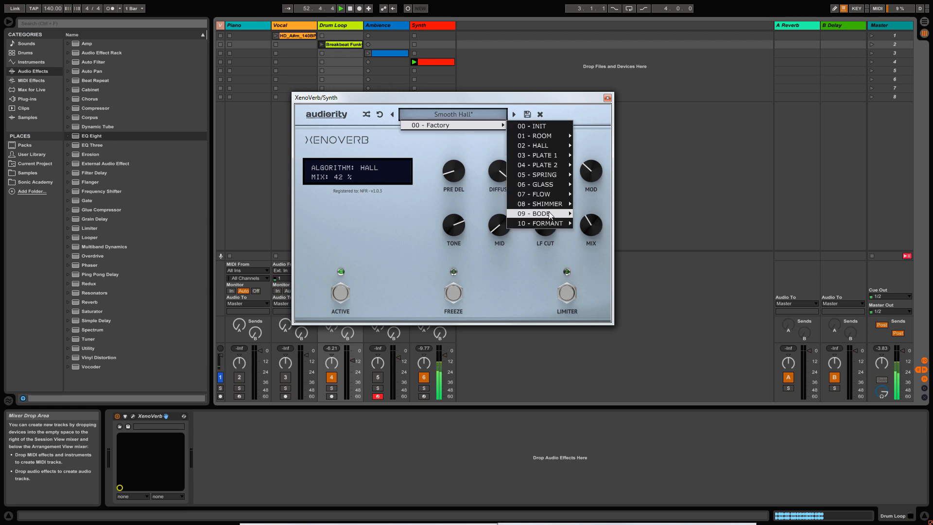
pyautogui.moveTo(553, 194)
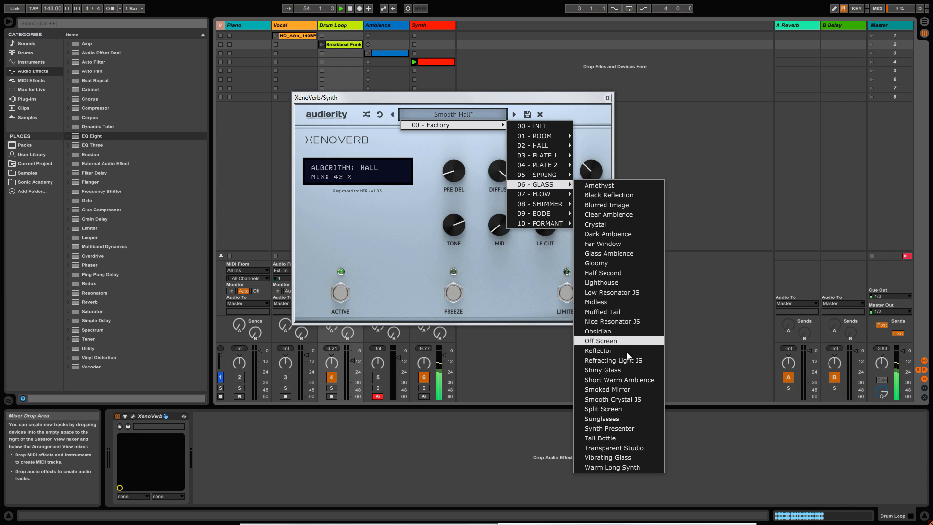
pyautogui.click(632, 456)
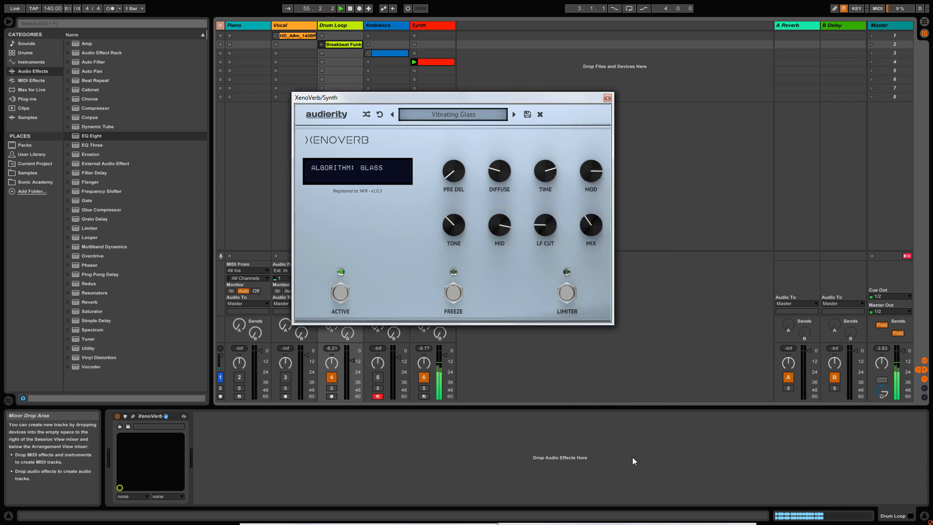
pyautogui.moveTo(590, 228); pyautogui.dragTo(589, 245)
pyautogui.click(339, 293)
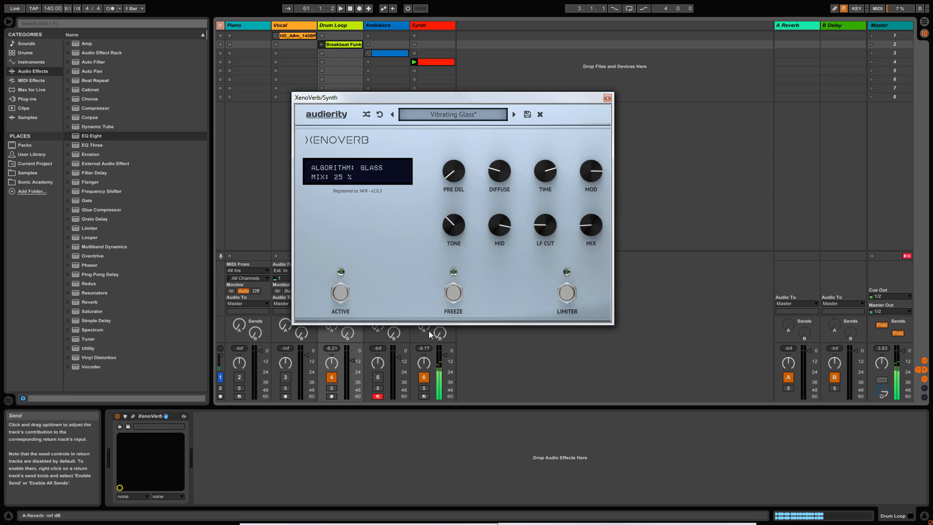